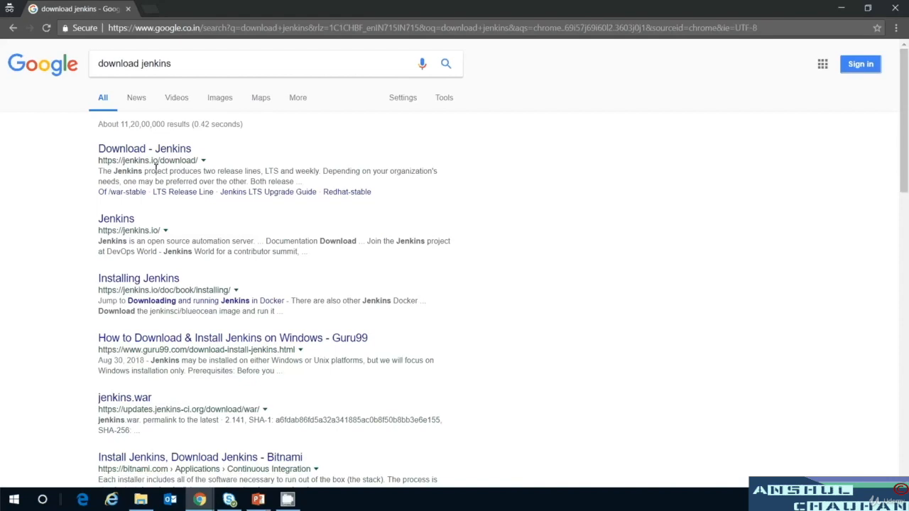
Open the 'Download - Jenkins' result from jenkins.io in the Google results.
{"action": "left_click", "coordinate": [184, 151]}
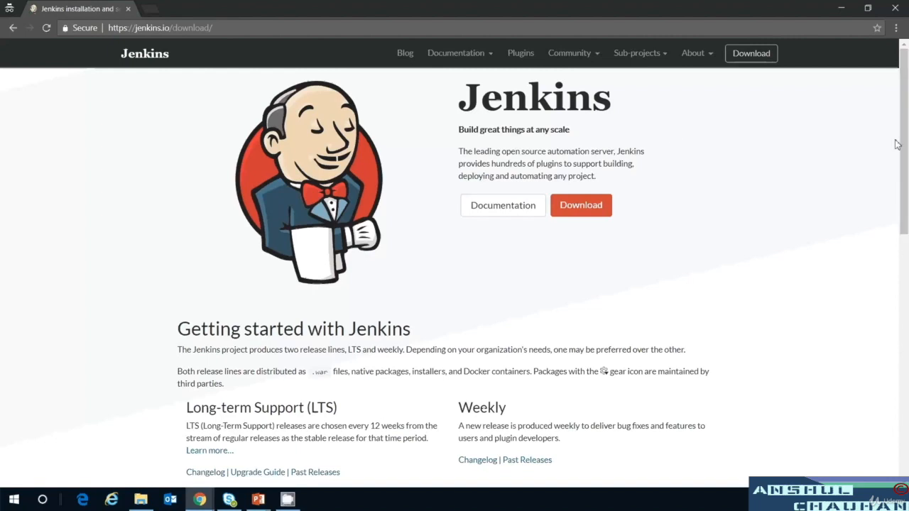
Download the LTS 2.121.3 Generic Java package, jenkins.war, from the jenkins.io download page.
{"action": "left_click_drag", "start_coordinate": [907, 121], "coordinate": [907, 231]}
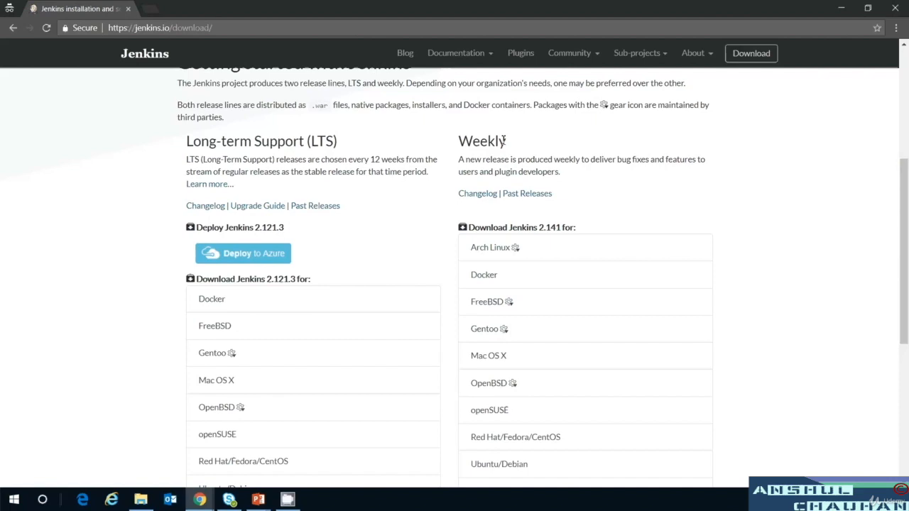
{"action": "left_click_drag", "start_coordinate": [907, 245], "coordinate": [907, 266]}
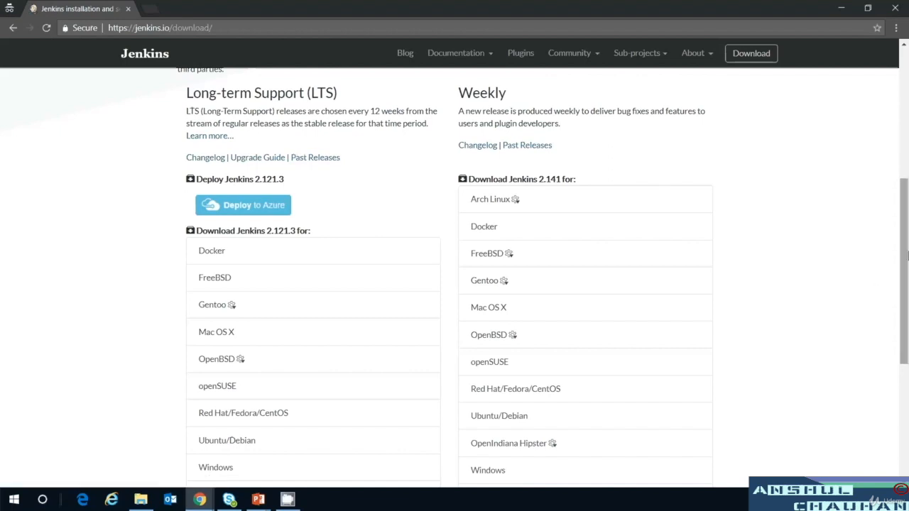
{"action": "scroll", "coordinate": [905, 285], "scroll_direction": "down", "scroll_amount": 1}
{"action": "scroll", "coordinate": [733, 331], "scroll_direction": "down", "scroll_amount": 1}
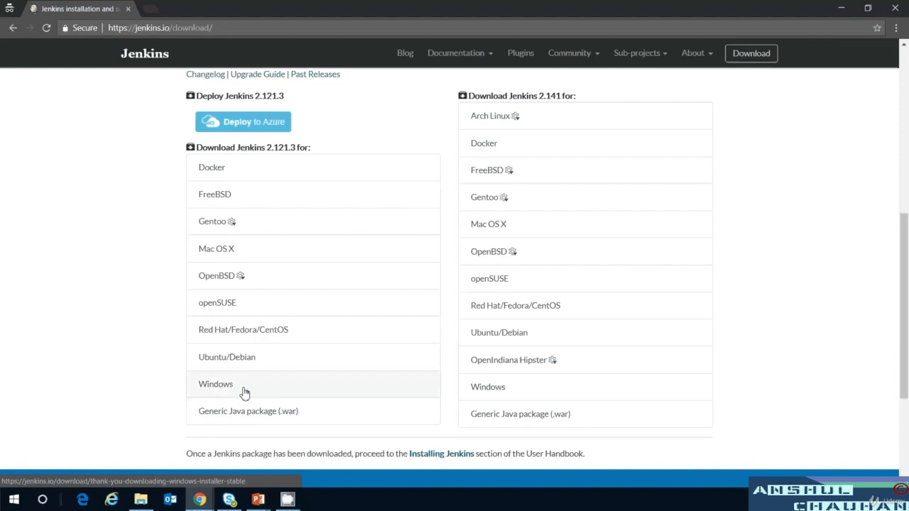
{"action": "left_click", "coordinate": [273, 422]}
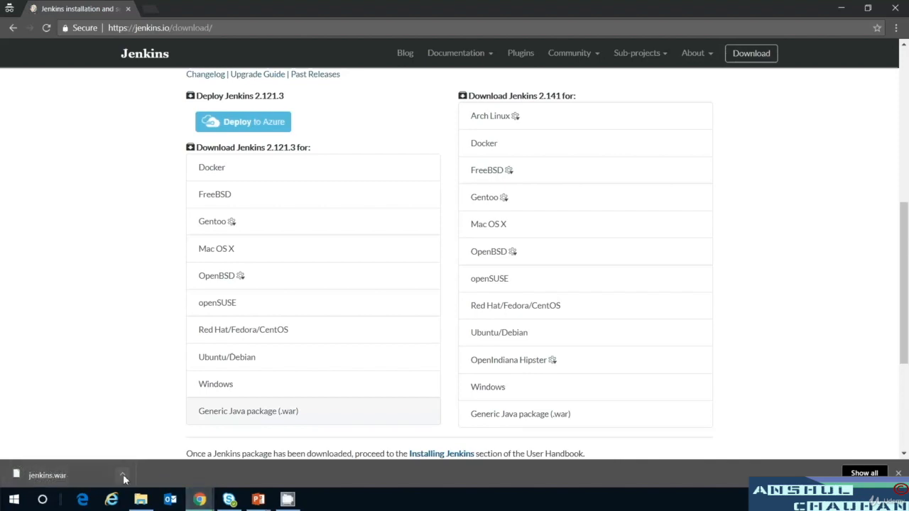
{"action": "left_click", "coordinate": [123, 475]}
Copy the downloaded jenkins.war from the Downloads folder.
{"action": "left_click", "coordinate": [157, 440]}
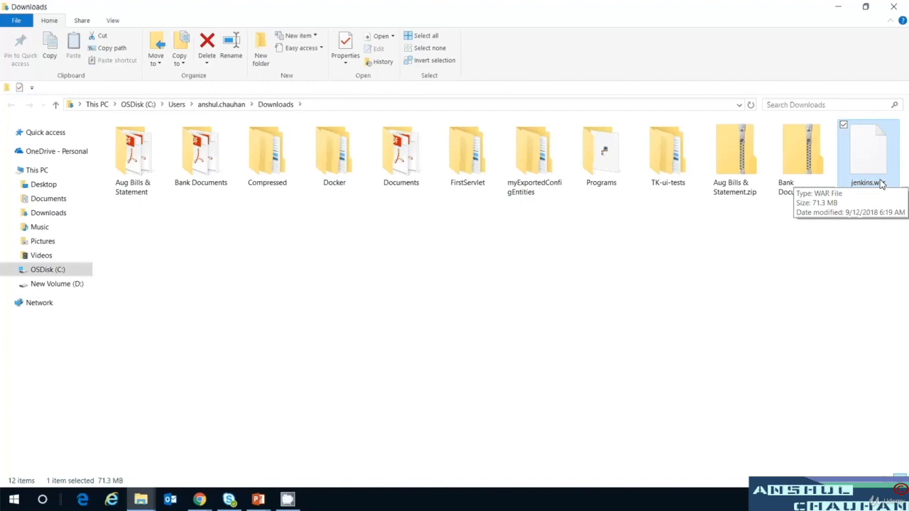
{"action": "key", "text": "ctrl+c"}
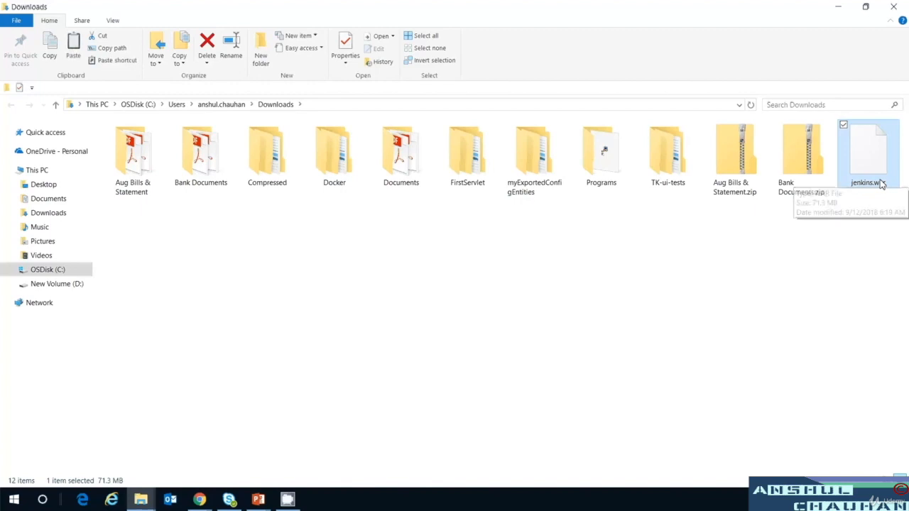
{"action": "left_click", "coordinate": [48, 271]}
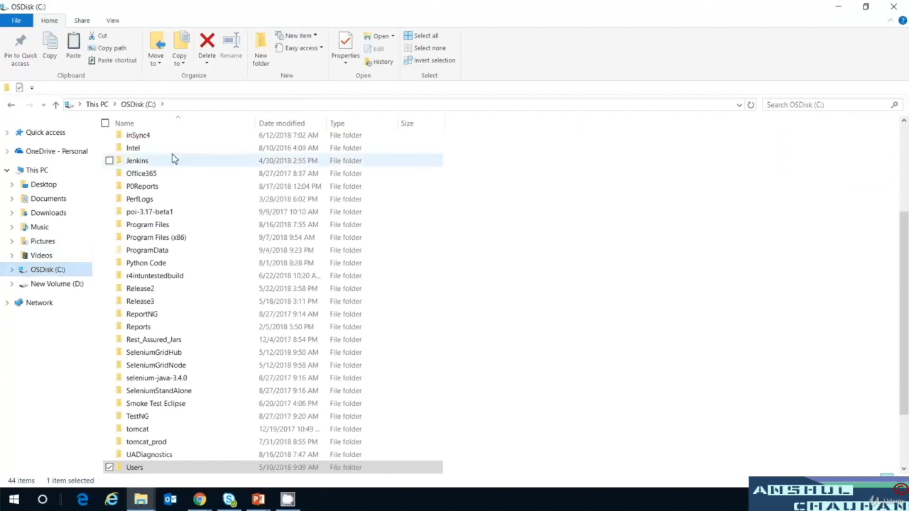
Create a Jenkins_Server folder on the C: drive and put jenkins.war inside it.
{"action": "right_click", "coordinate": [498, 166]}
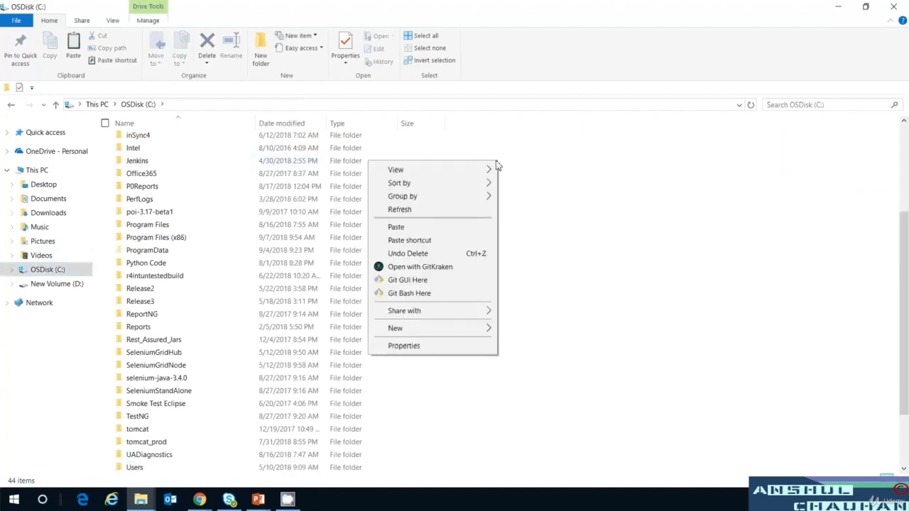
{"action": "mouse_move", "coordinate": [496, 183]}
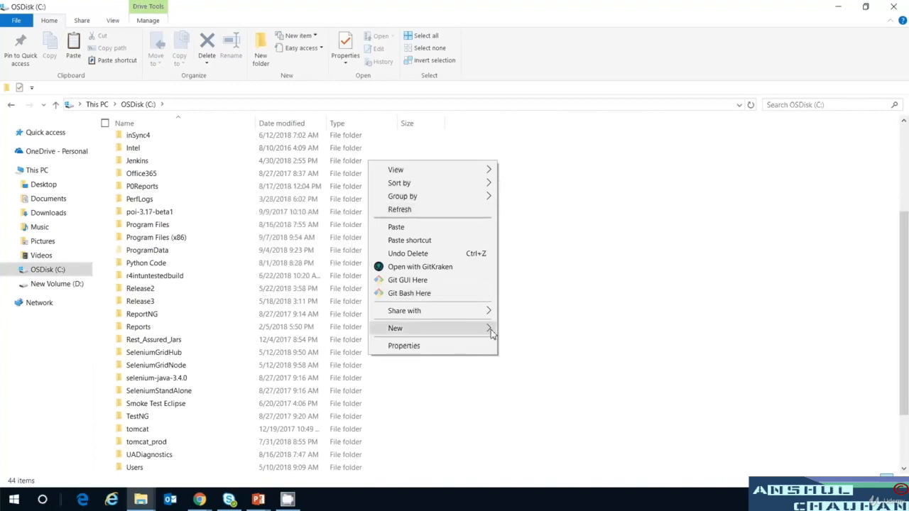
{"action": "mouse_move", "coordinate": [492, 332]}
{"action": "left_click", "coordinate": [348, 330]}
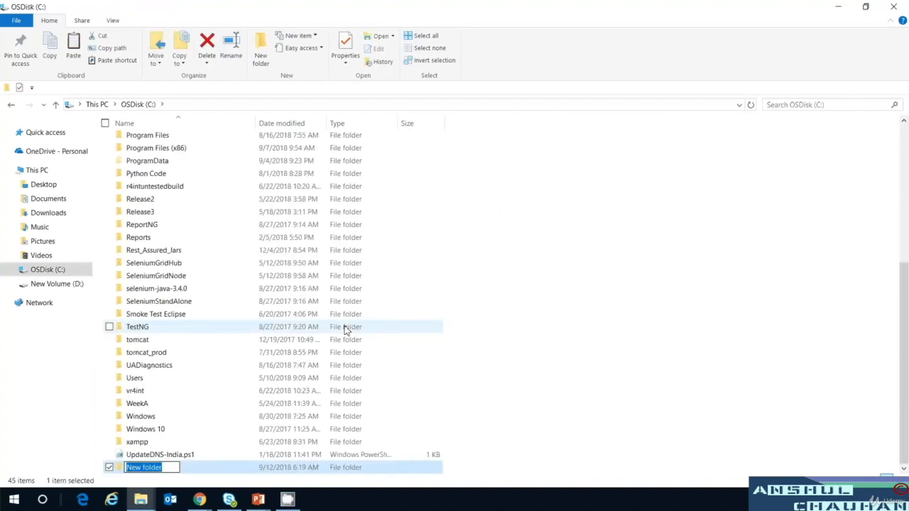
{"action": "type", "text": "Jenkins_"}
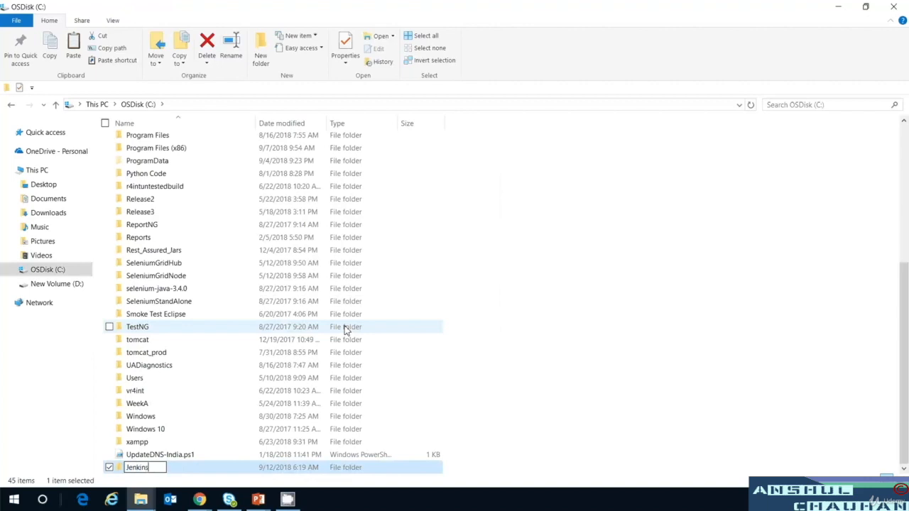
{"action": "type", "text": "Server"}
{"action": "key", "text": "Return"}
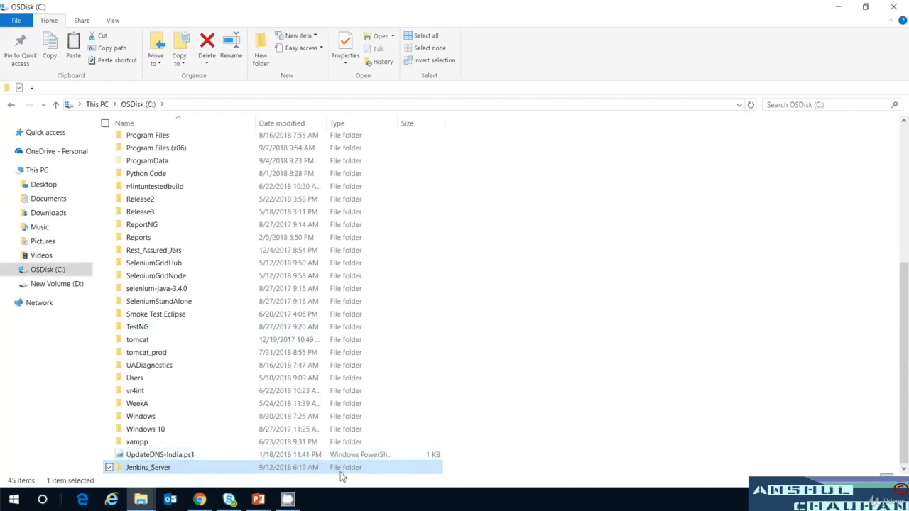
{"action": "double_click", "coordinate": [341, 472]}
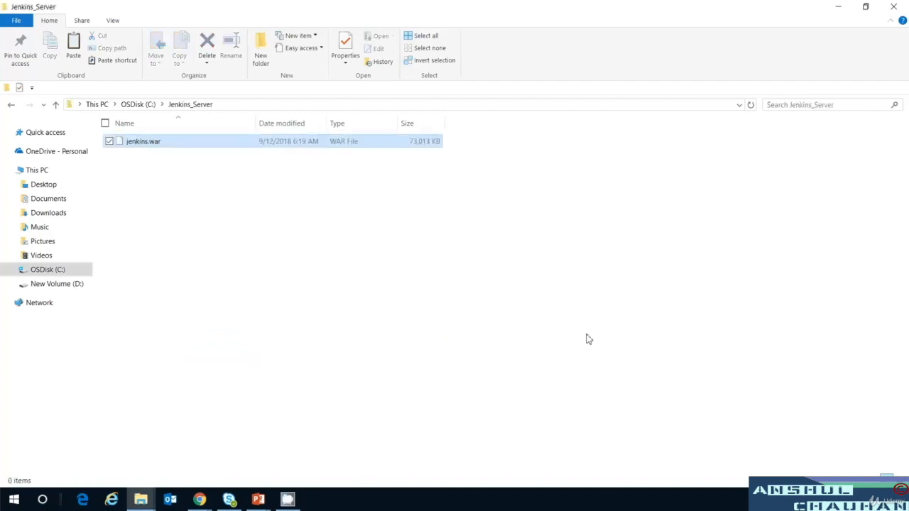
{"action": "left_click", "coordinate": [463, 270]}
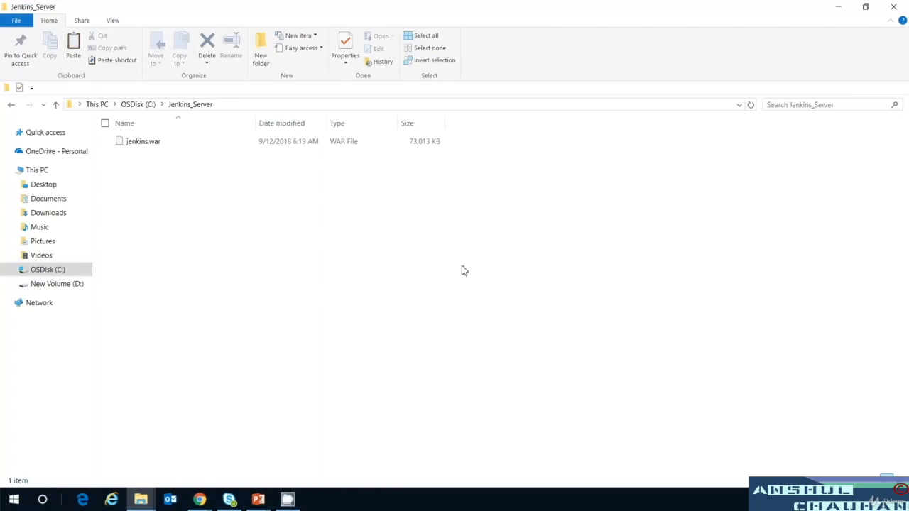
{"action": "left_click", "coordinate": [12, 500]}
{"action": "type", "text": "cmd"}
{"action": "key", "text": "Return"}
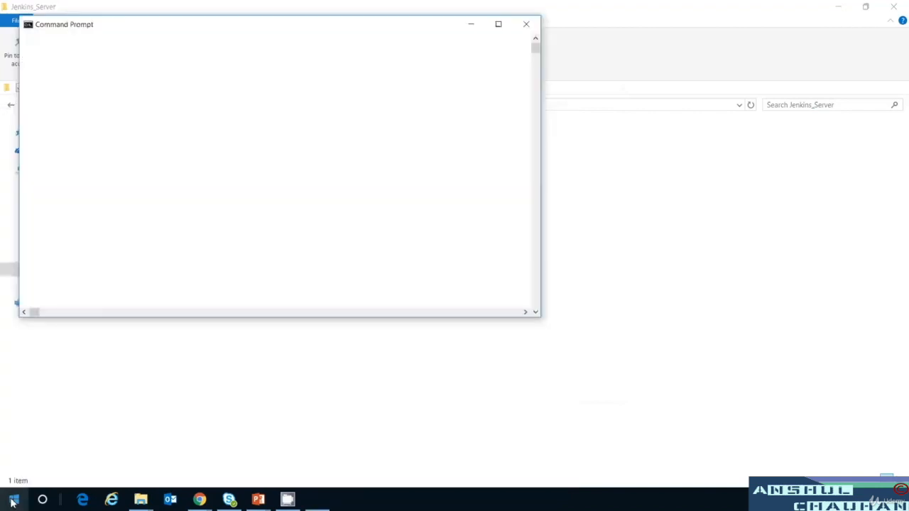
{"action": "type", "text": "ja"}
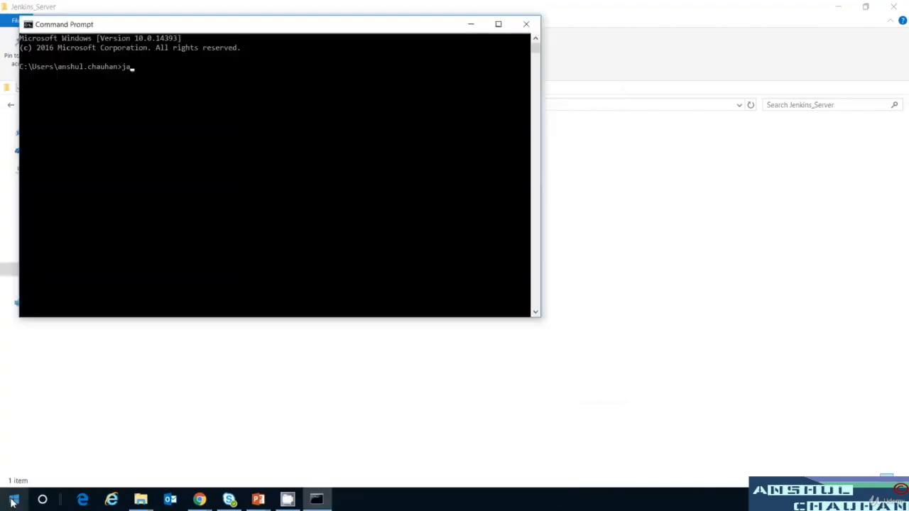
{"action": "type", "text": "va -version"}
{"action": "key", "text": "Return"}
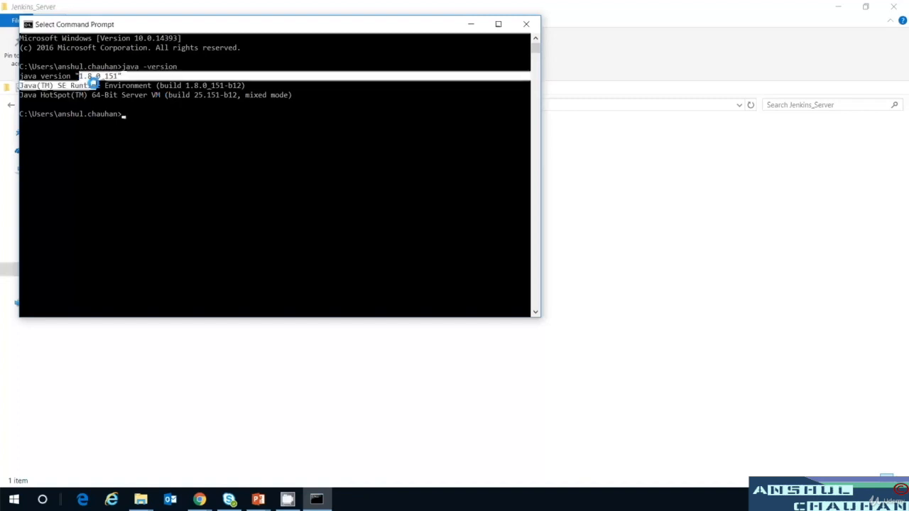
{"action": "left_click_drag", "start_coordinate": [92, 82], "coordinate": [94, 80]}
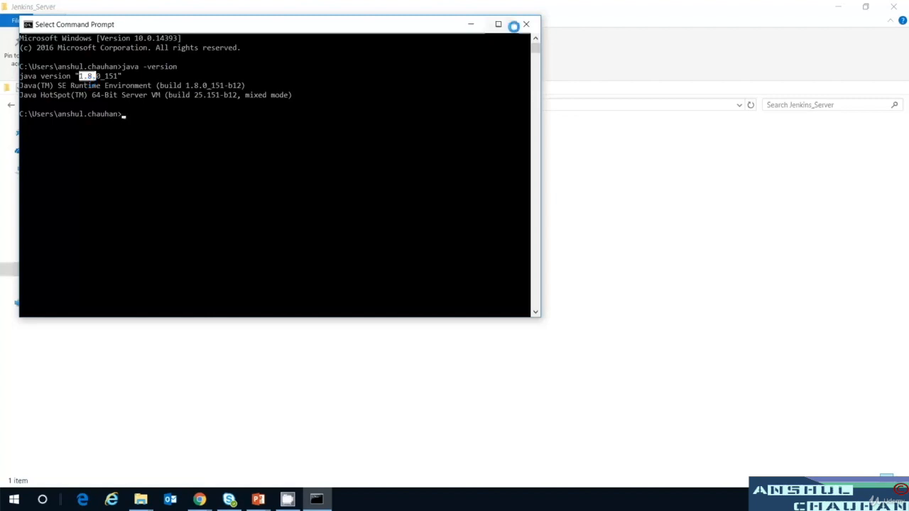
{"action": "left_click", "coordinate": [526, 25]}
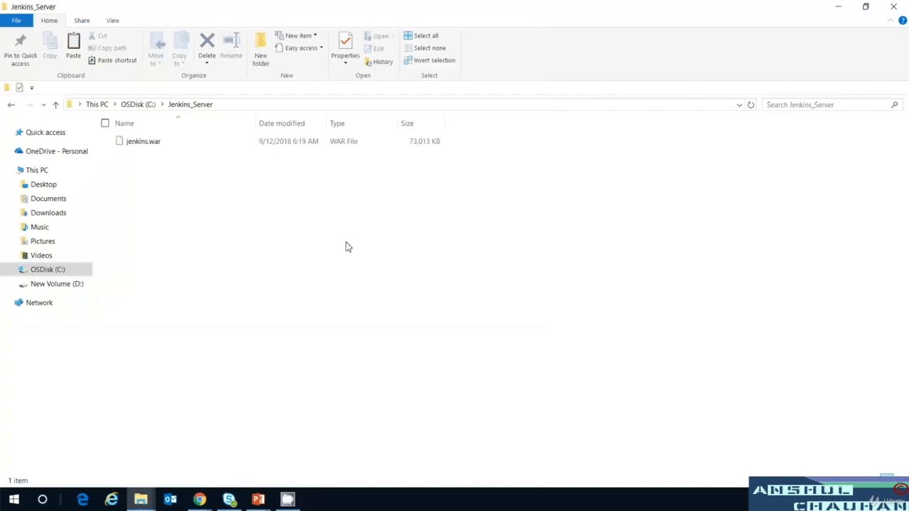
Open a Command Prompt in the C:\Jenkins_Server folder via the address bar.
{"action": "left_click", "coordinate": [338, 107]}
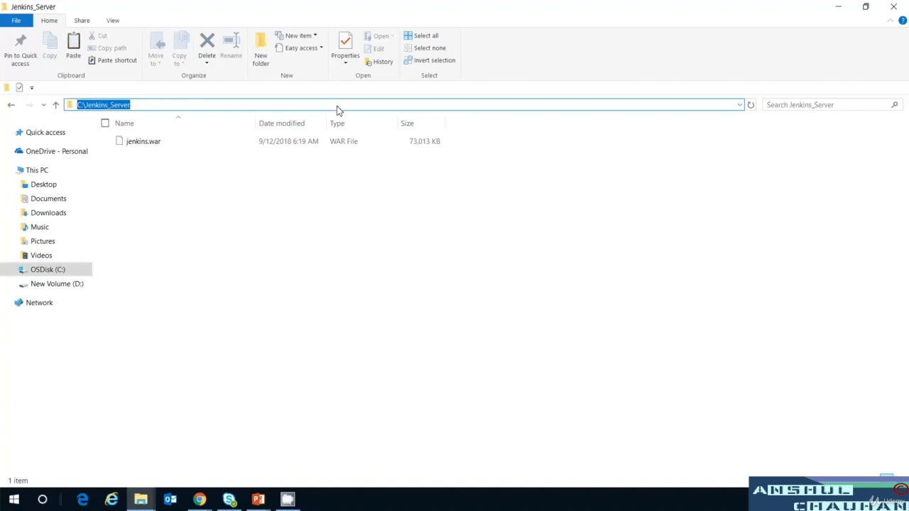
{"action": "type", "text": "cmd"}
{"action": "key", "text": "Return"}
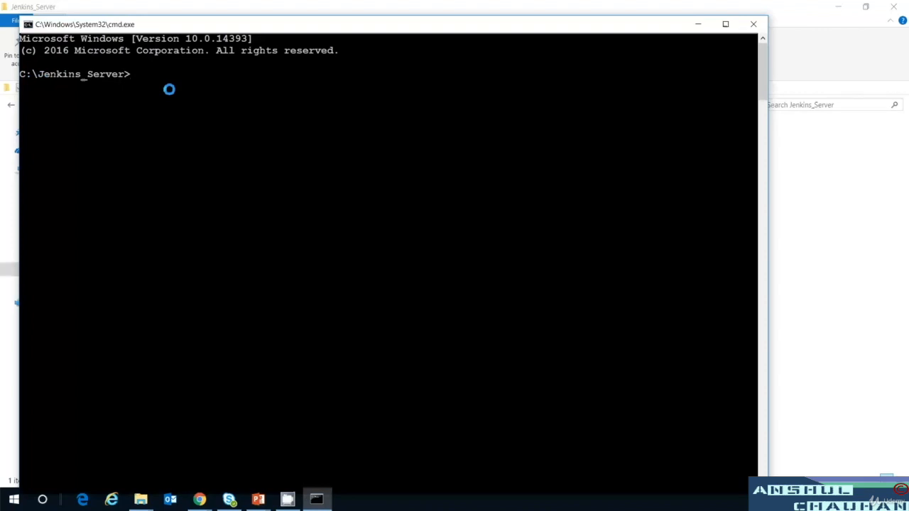
Run java -jar jenkins.war --httpPort=9090 and mark the 'fully up and running' message.
{"action": "type", "text": "java -jar je"}
{"action": "key", "text": "Tab"}
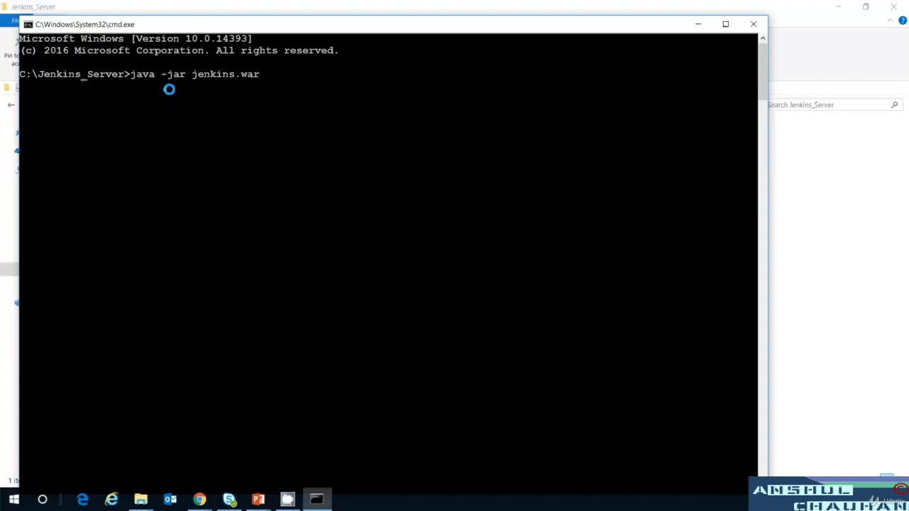
{"action": "type", "text": "--httpPort=9090"}
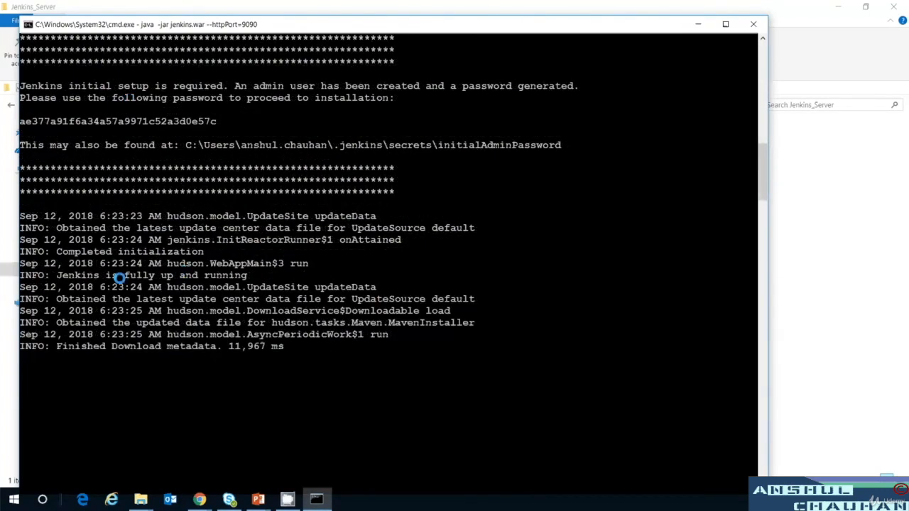
{"action": "left_click", "coordinate": [60, 278]}
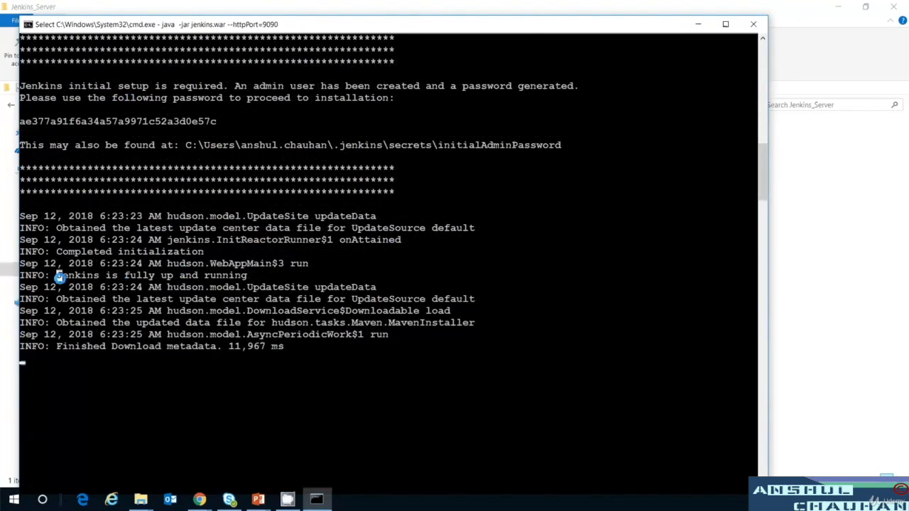
{"action": "left_click_drag", "start_coordinate": [60, 278], "coordinate": [246, 281]}
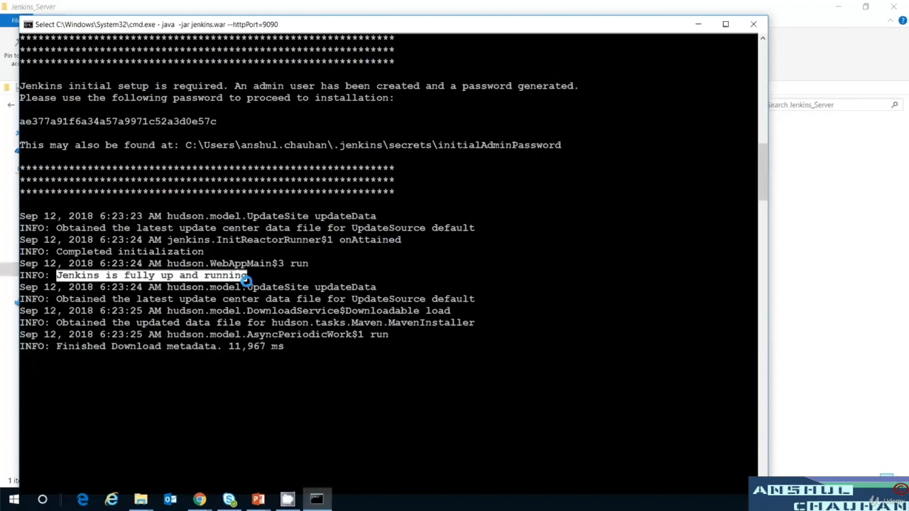
Load localhost:9090 in a new Chrome tab to reach the Unlock Jenkins page.
{"action": "mouse_move", "coordinate": [208, 504]}
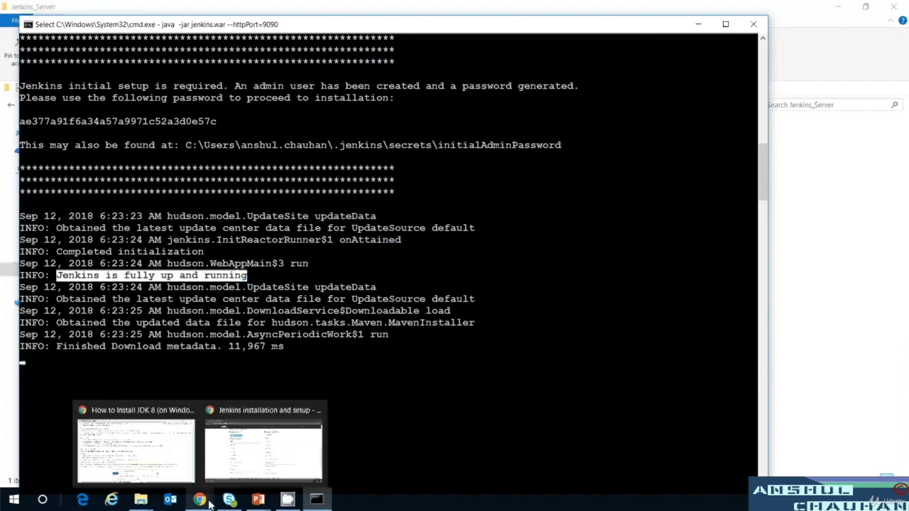
{"action": "left_click", "coordinate": [270, 474]}
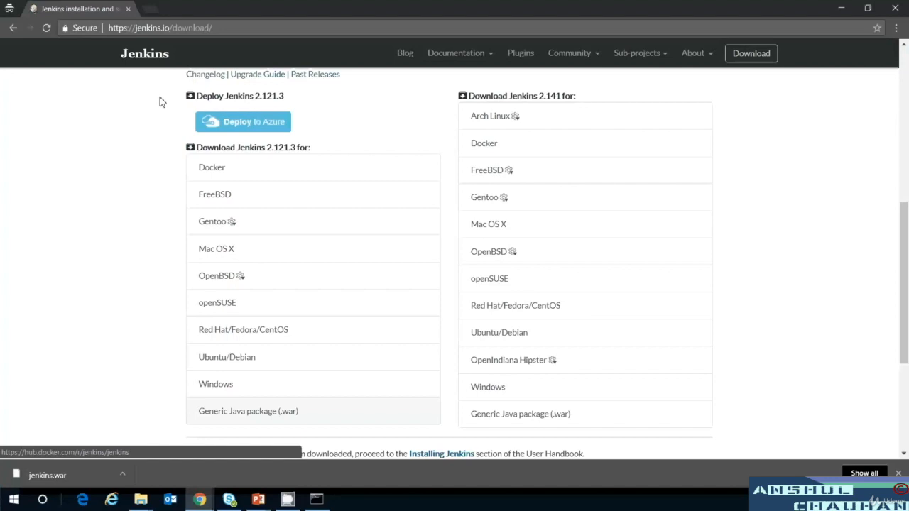
{"action": "left_click", "coordinate": [149, 8]}
{"action": "type", "text": "l"}
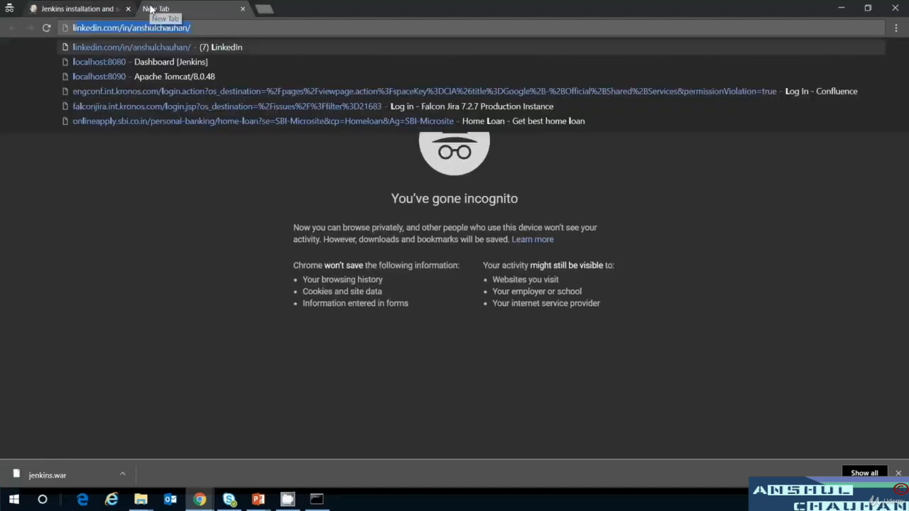
{"action": "type", "text": "oca"}
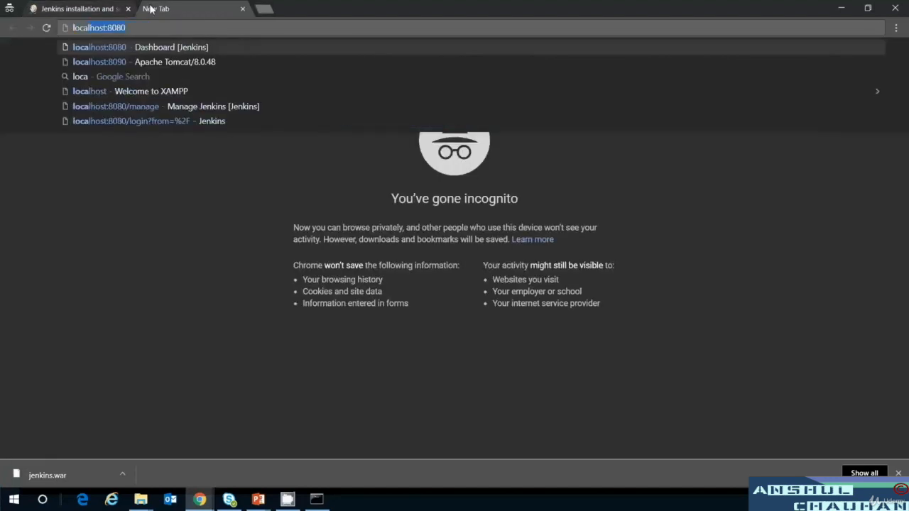
{"action": "type", "text": "lhost"}
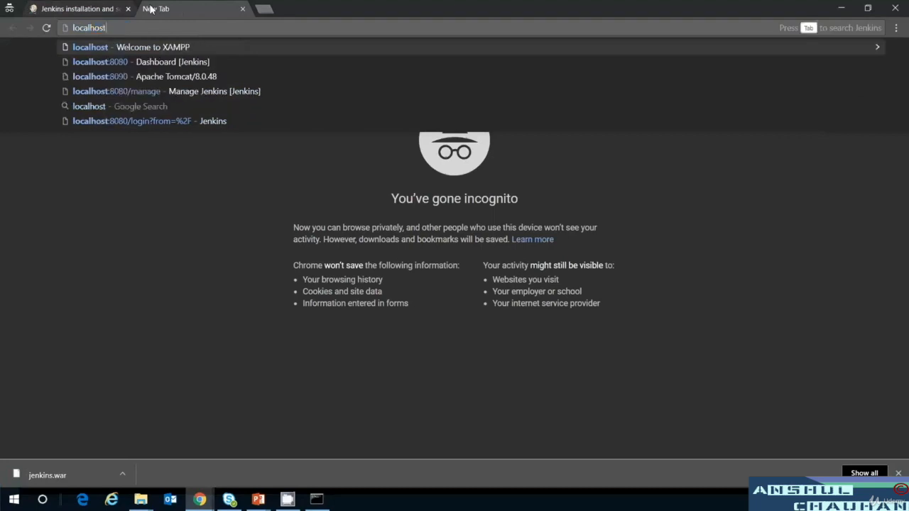
{"action": "type", "text": ":9090"}
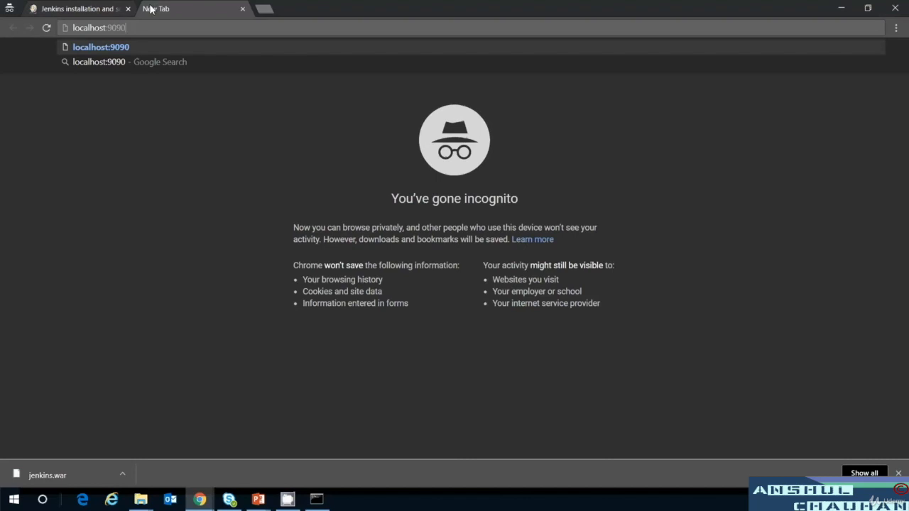
{"action": "key", "text": "Return"}
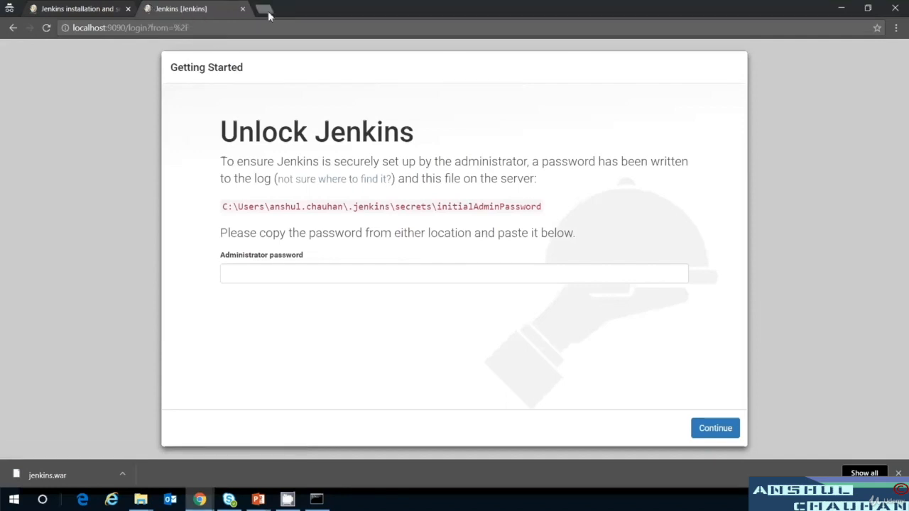
{"action": "left_click", "coordinate": [12, 504]}
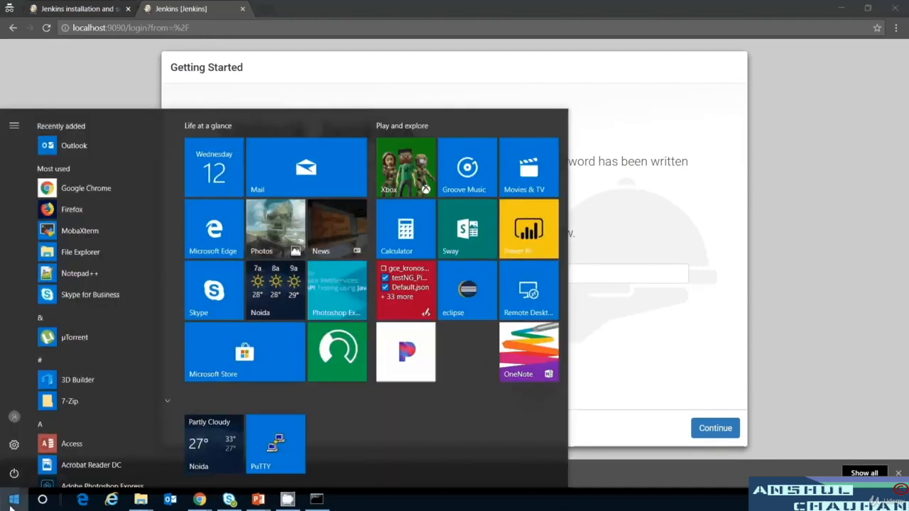
Run ipconfig in a new Command Prompt and copy the IPv4 address 192.168.0.103.
{"action": "type", "text": "cmd"}
{"action": "key", "text": "Return"}
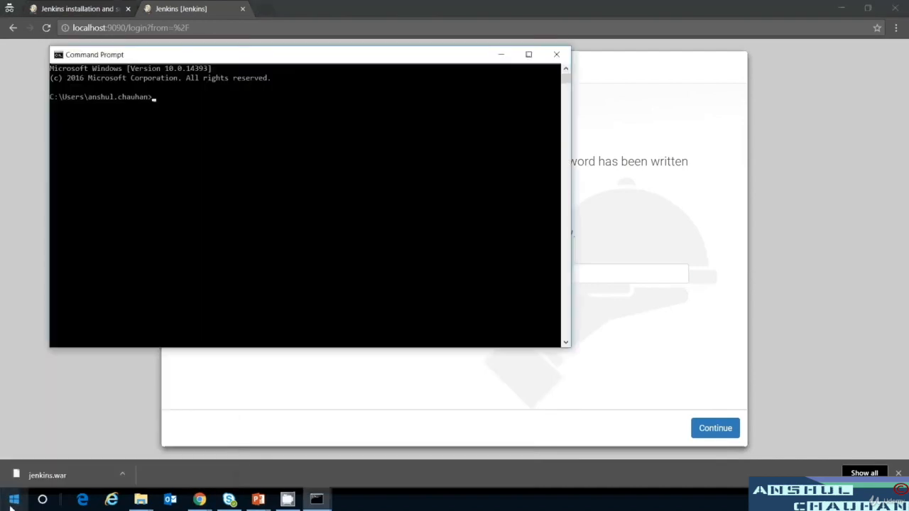
{"action": "type", "text": "j"}
{"action": "type", "text": "p"}
{"action": "type", "text": "config"}
{"action": "key", "text": "Return"}
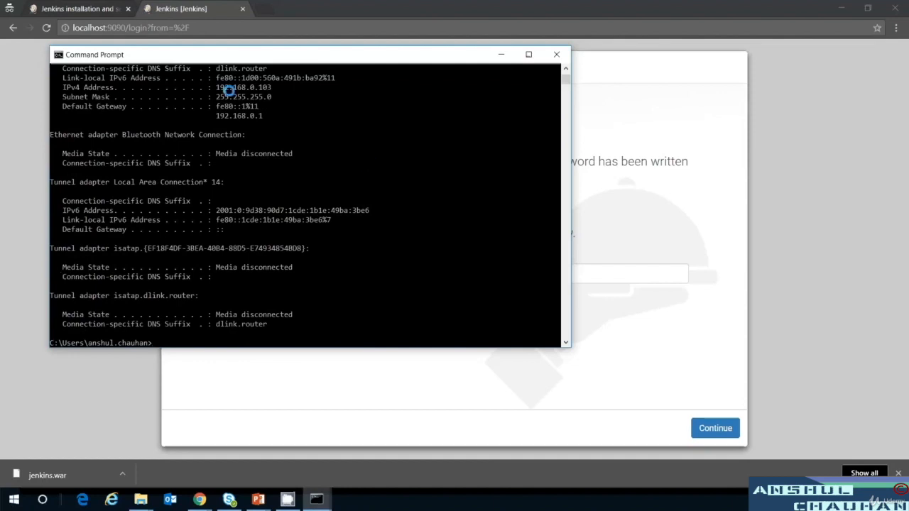
{"action": "left_click_drag", "start_coordinate": [214, 87], "coordinate": [270, 92]}
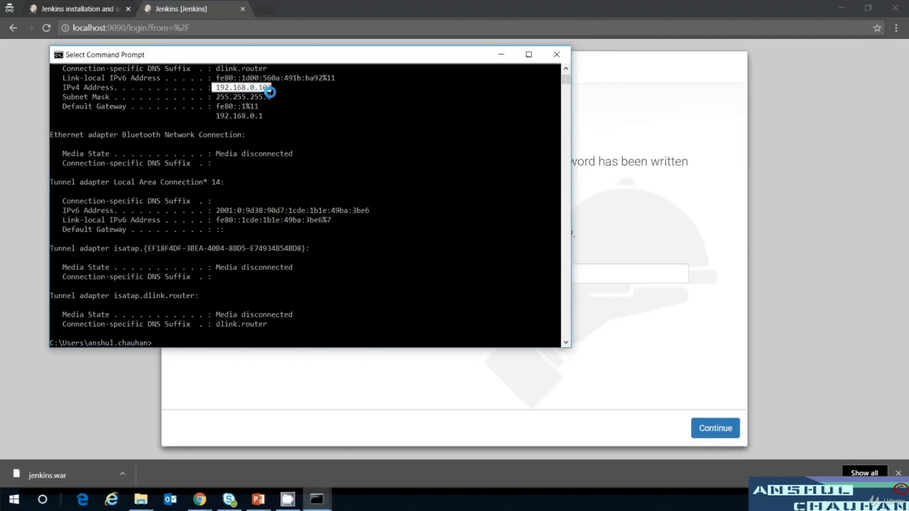
{"action": "key", "text": "ctrl+c"}
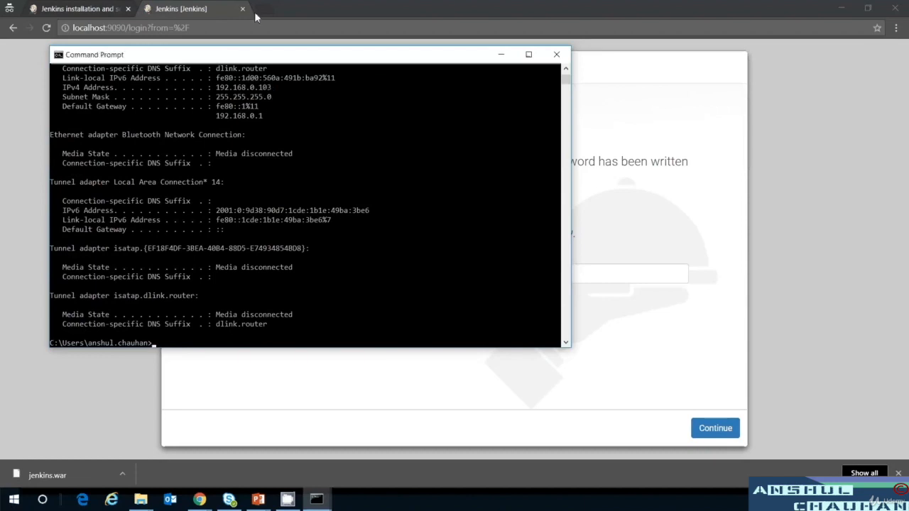
{"action": "double_click", "coordinate": [257, 10]}
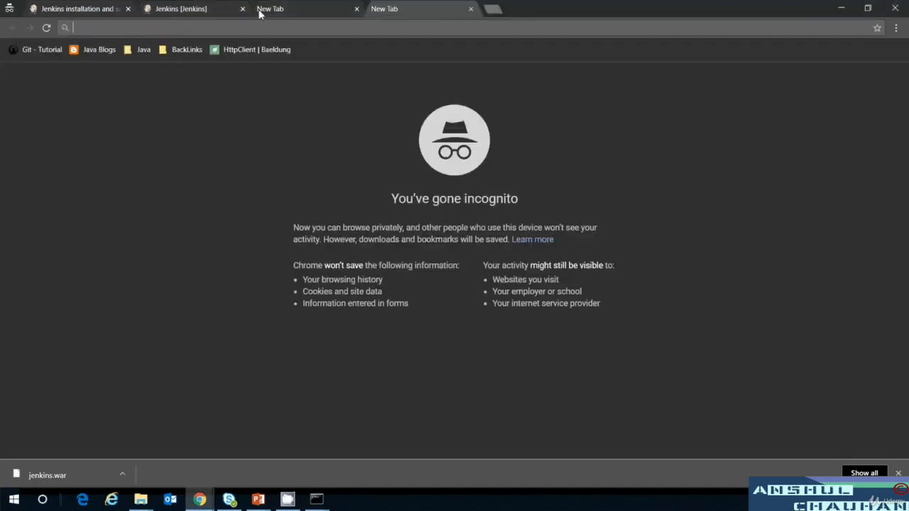
Load 192.168.0.103:9090 in Chrome, dropping the extra blank tab.
{"action": "left_click", "coordinate": [357, 10]}
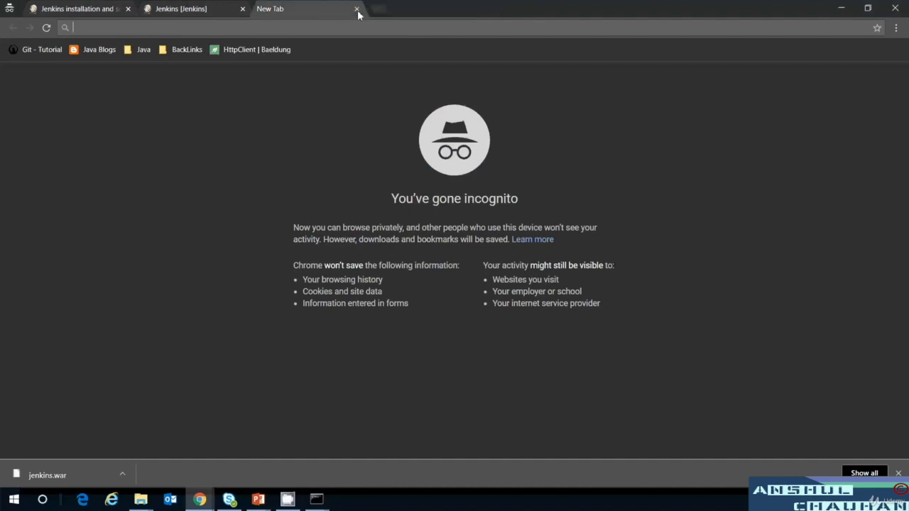
{"action": "key", "text": "ctrl+v"}
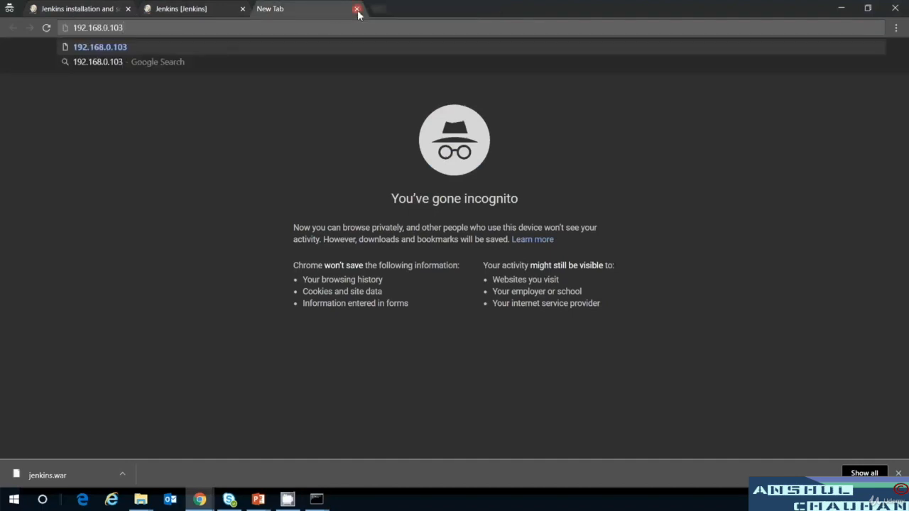
{"action": "type", "text": ":90"}
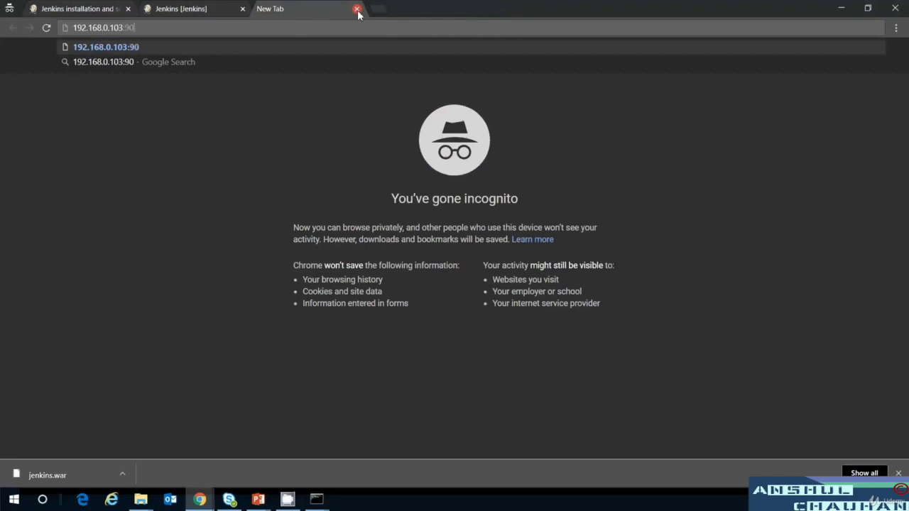
{"action": "type", "text": "90"}
{"action": "key", "text": "Return"}
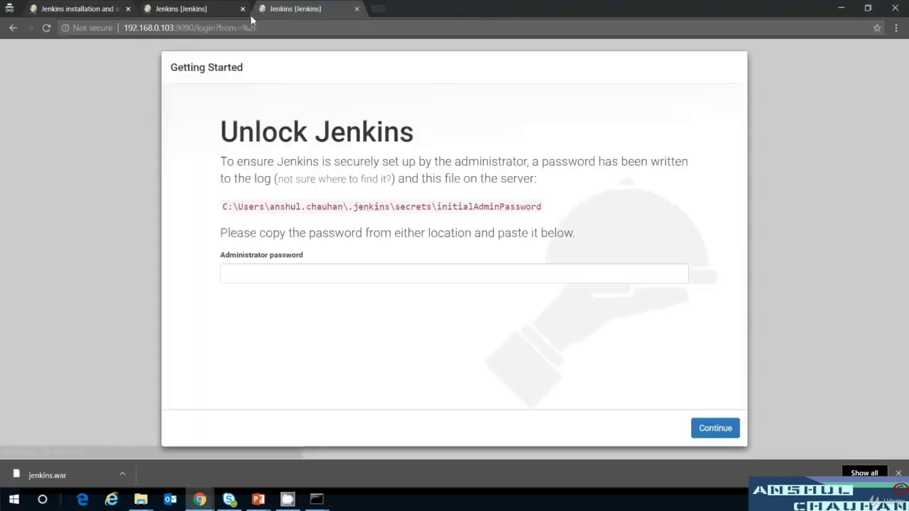
Close the localhost tab and copy the initialAdminPassword path up to the secrets folder.
{"action": "left_click", "coordinate": [243, 9]}
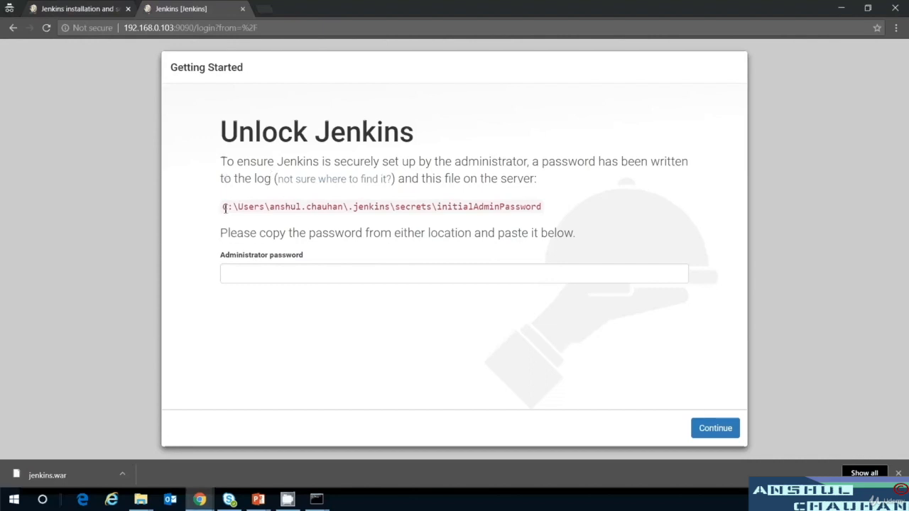
{"action": "left_click_drag", "start_coordinate": [225, 209], "coordinate": [495, 207]}
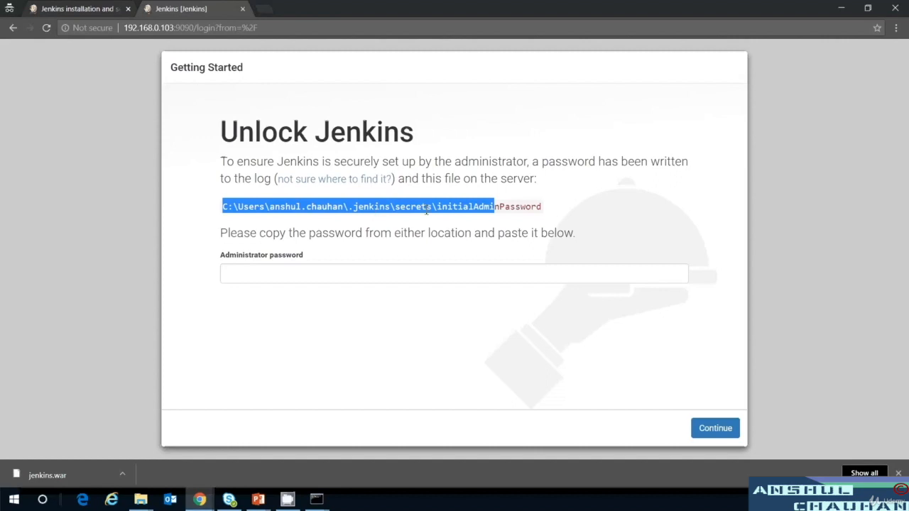
{"action": "double_click", "coordinate": [428, 210]}
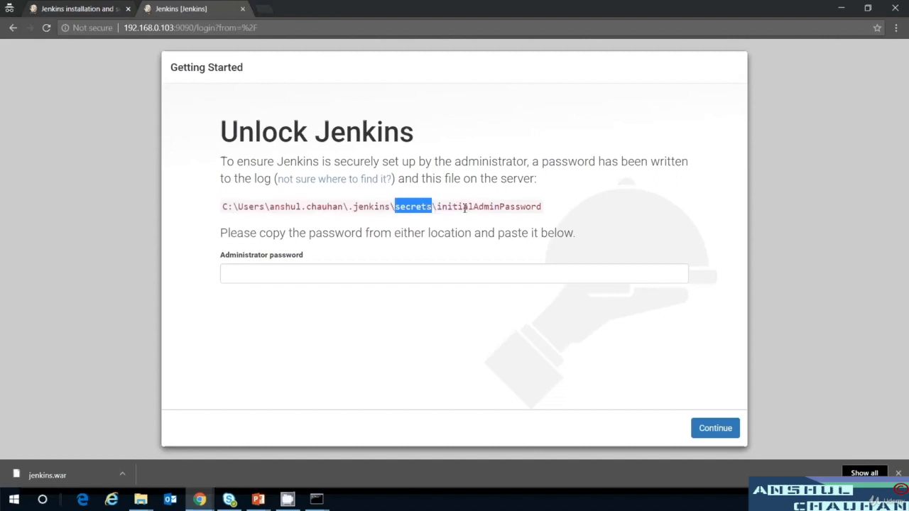
{"action": "double_click", "coordinate": [465, 206]}
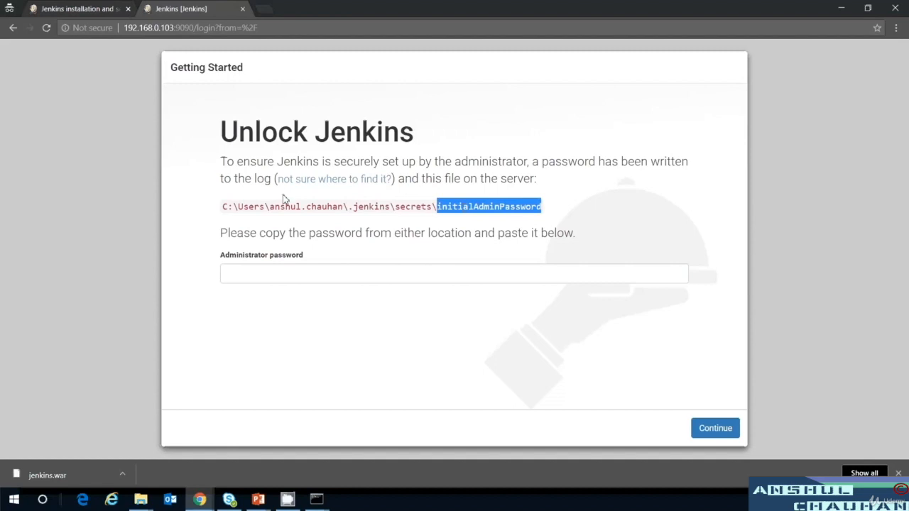
{"action": "left_click_drag", "start_coordinate": [222, 207], "coordinate": [439, 218]}
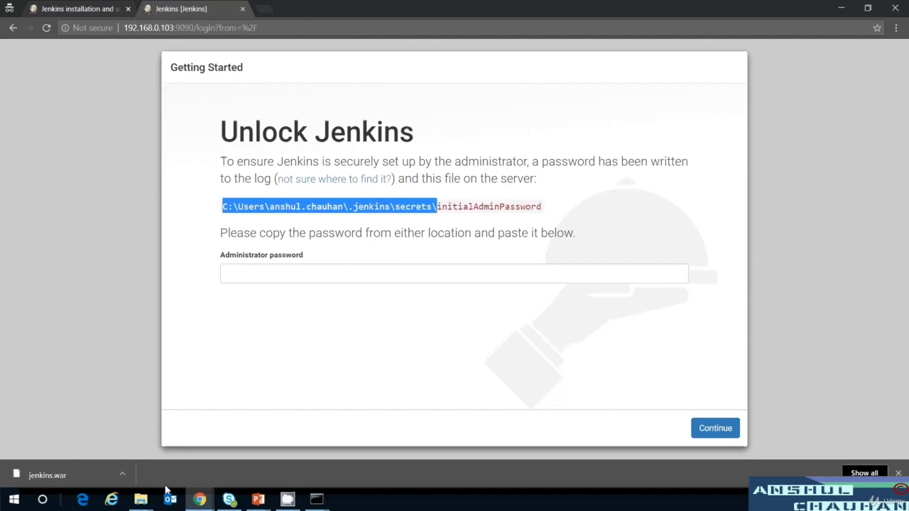
{"action": "mouse_move", "coordinate": [140, 499]}
{"action": "left_click", "coordinate": [189, 467]}
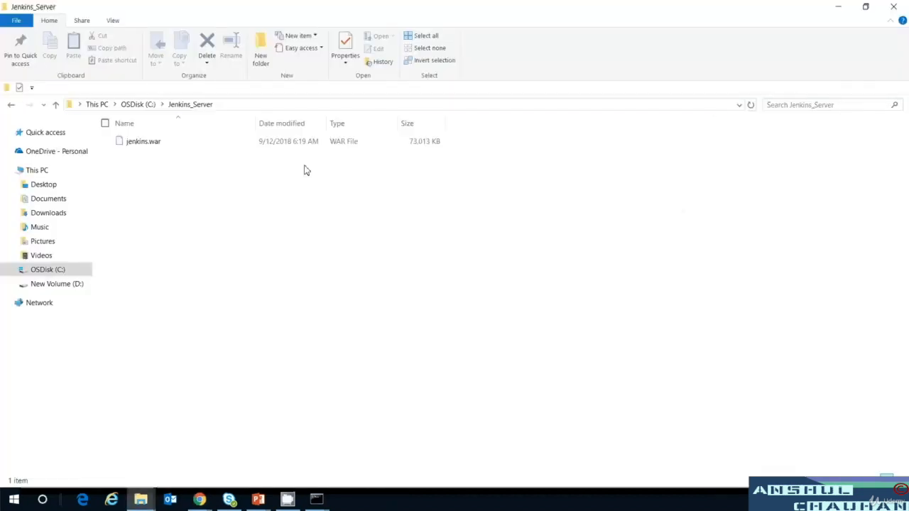
Go to the .jenkins\secrets folder and open initialAdminPassword with Notepad++.
{"action": "left_click", "coordinate": [327, 108]}
{"action": "key", "text": "ctrl+v"}
{"action": "key", "text": "Return"}
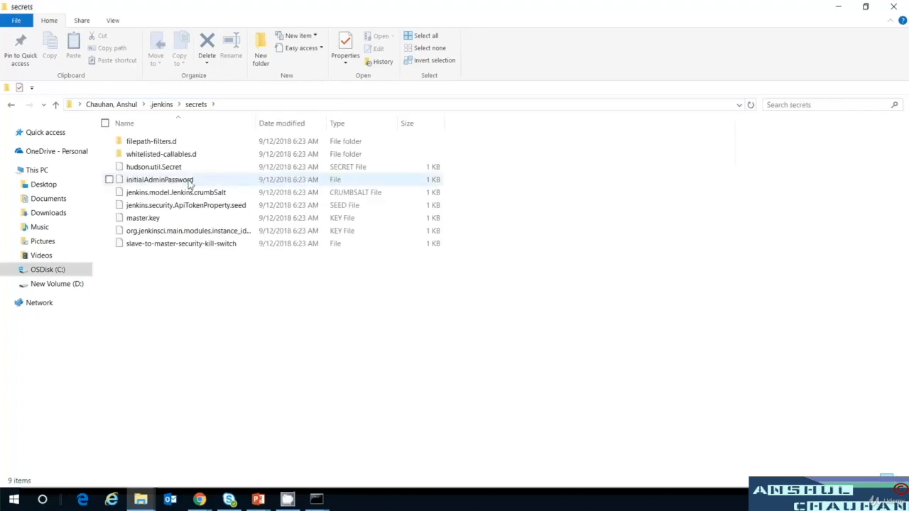
{"action": "left_click", "coordinate": [162, 182]}
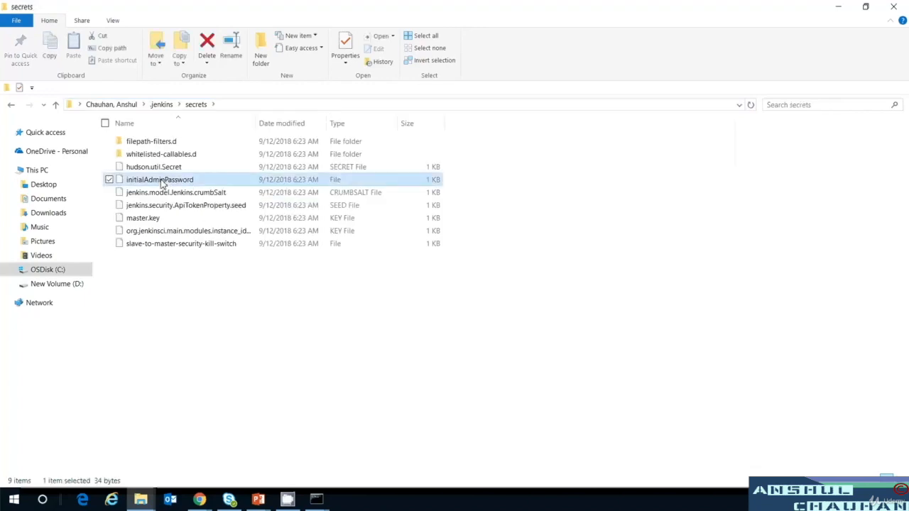
{"action": "right_click", "coordinate": [163, 181]}
{"action": "left_click", "coordinate": [115, 175]}
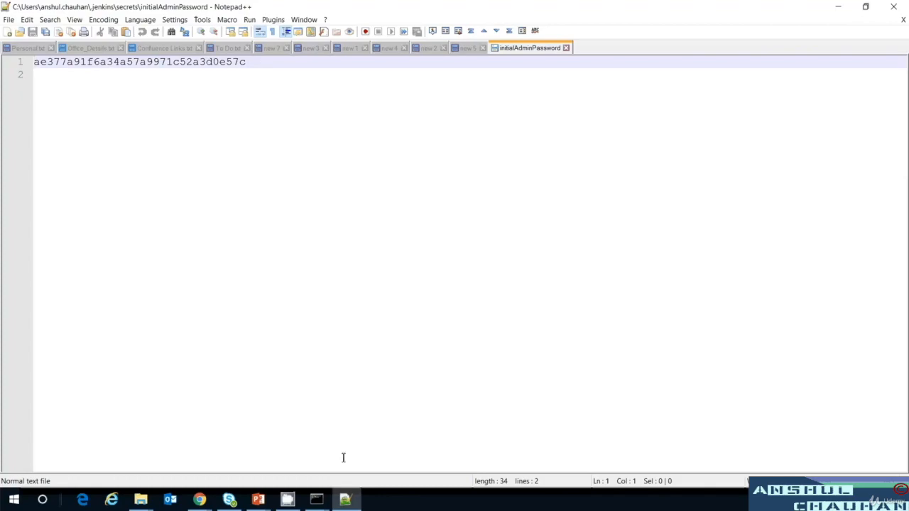
Select and copy the generated admin password in the Jenkins console log.
{"action": "left_click", "coordinate": [319, 502]}
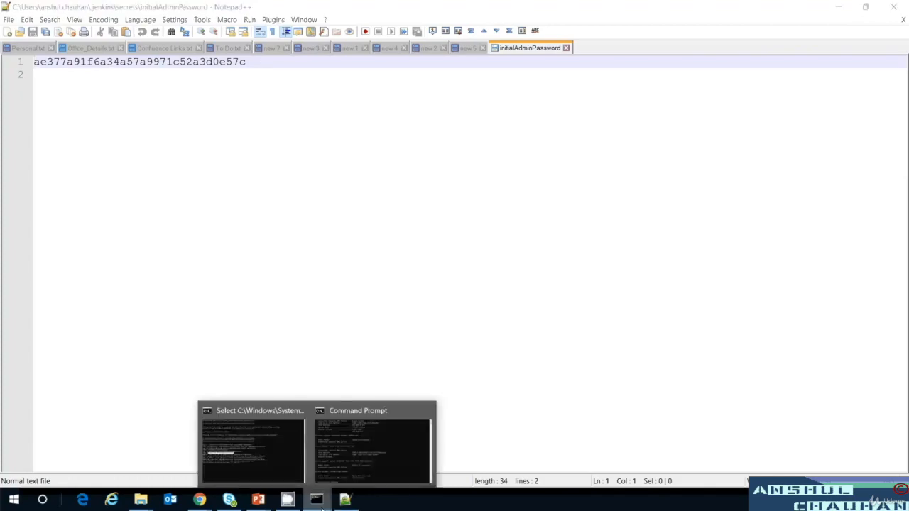
{"action": "left_click", "coordinate": [274, 442]}
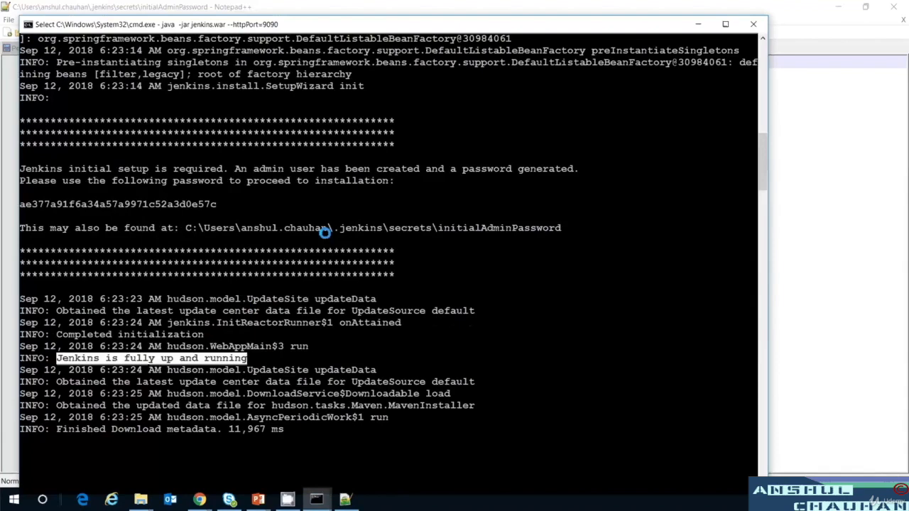
{"action": "scroll", "coordinate": [325, 233], "scroll_direction": "up", "scroll_amount": 2}
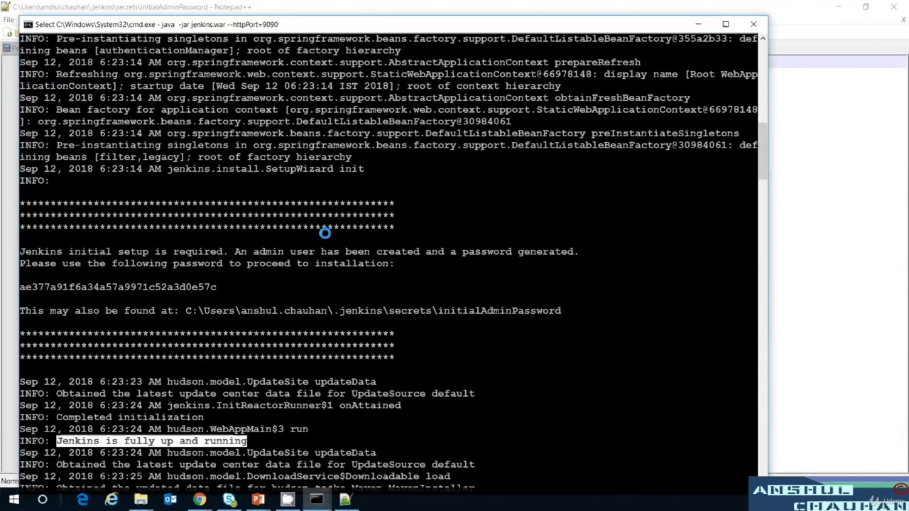
{"action": "double_click", "coordinate": [98, 286]}
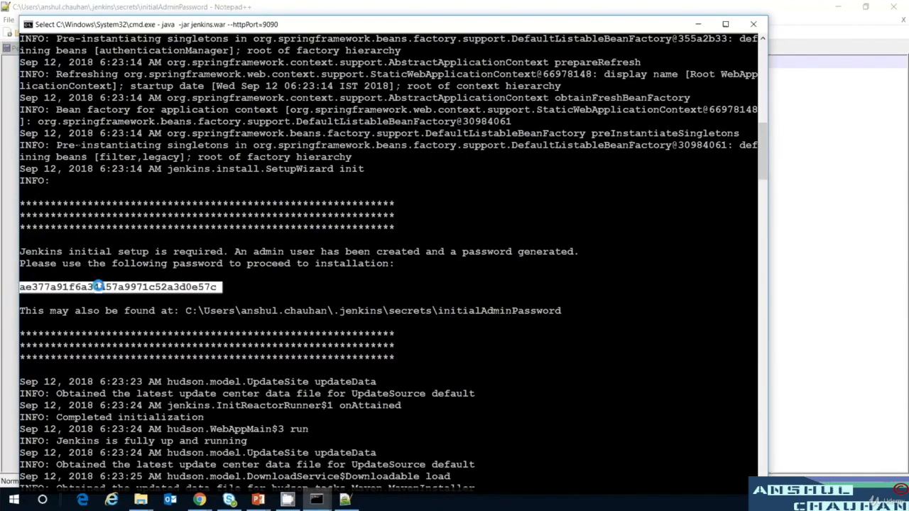
{"action": "key", "text": "alt+Tab"}
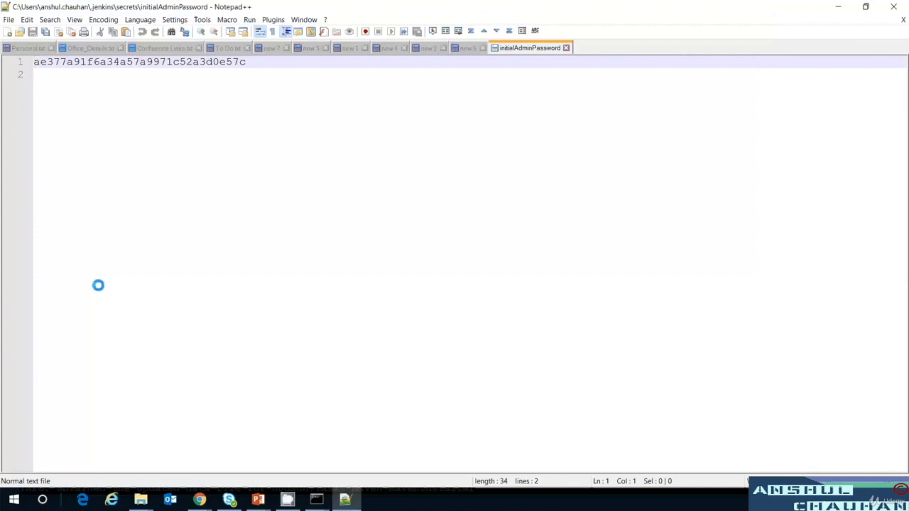
{"action": "key", "text": "alt+Tab"}
{"action": "right_click", "coordinate": [196, 248]}
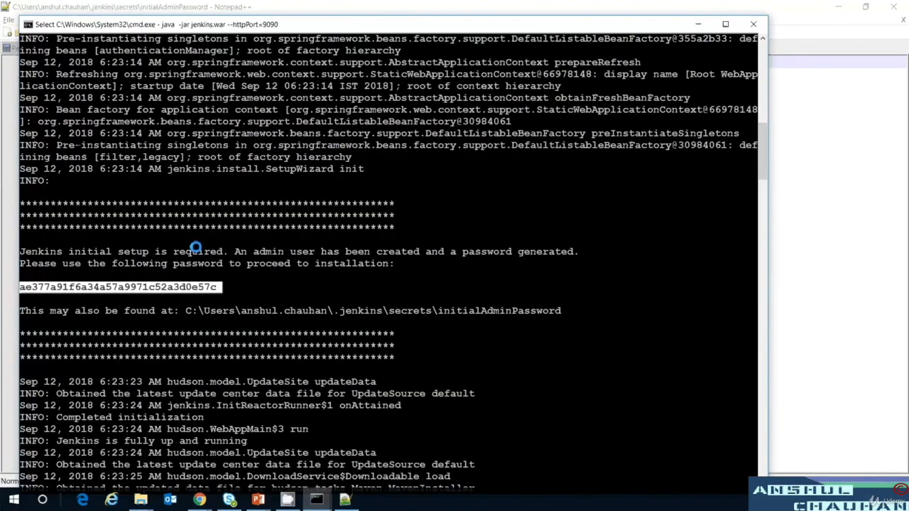
Check it against the password in Notepad++, then return to the Unlock Jenkins page.
{"action": "key", "text": "alt+Tab"}
{"action": "key", "text": "Down"}
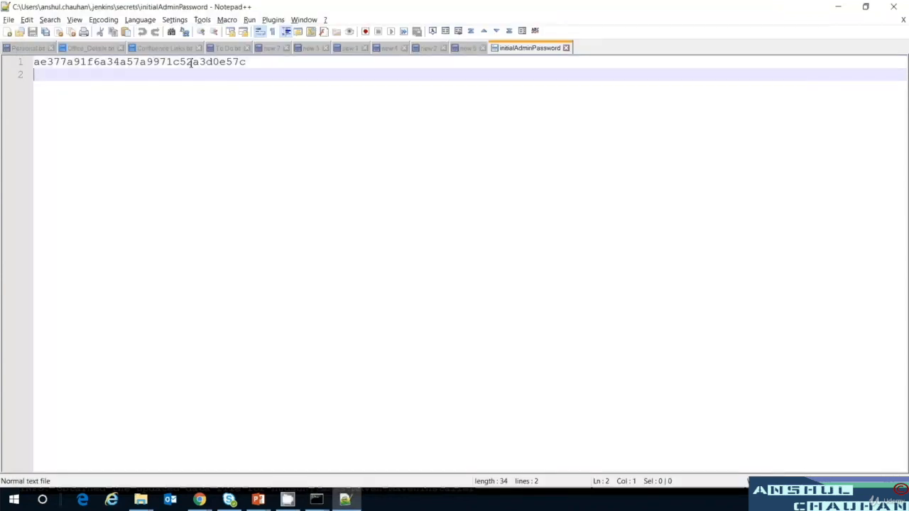
{"action": "double_click", "coordinate": [191, 62]}
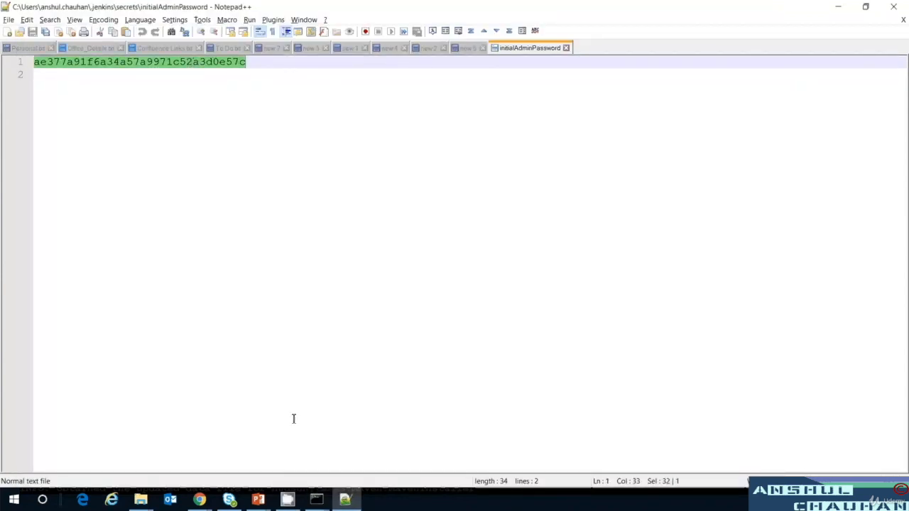
{"action": "left_click", "coordinate": [201, 500]}
{"action": "left_click", "coordinate": [274, 463]}
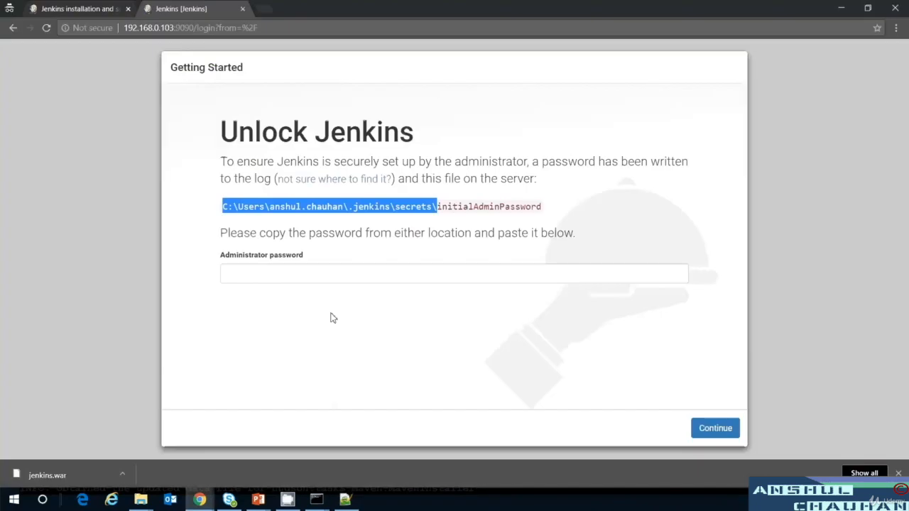
Paste the copied initial administrator password into the unlock field and submit it.
{"action": "left_click", "coordinate": [339, 279]}
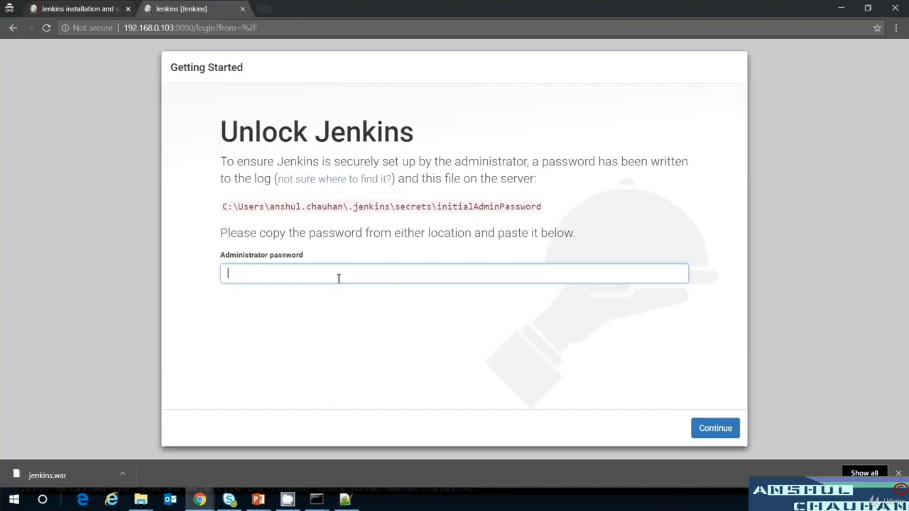
{"action": "key", "text": "ctrl+v"}
{"action": "key", "text": "Return"}
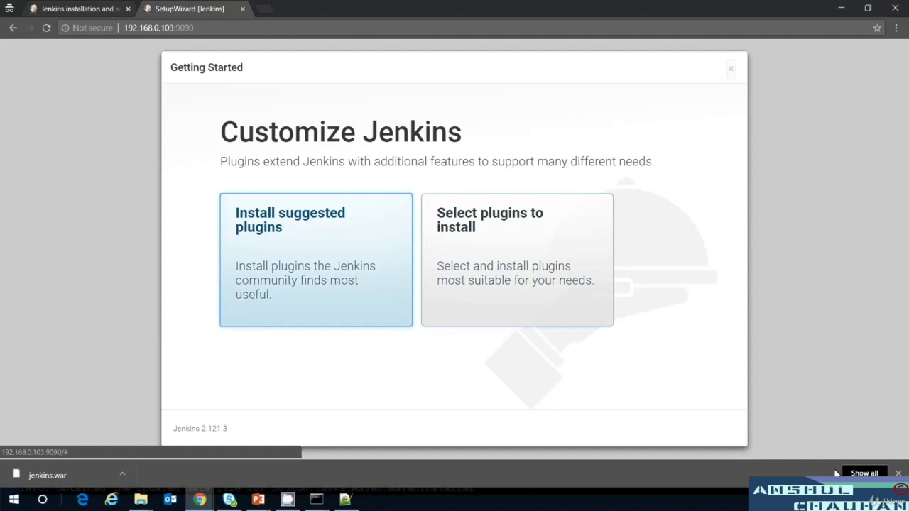
Choose 'Install suggested plugins' and let the plugin installation grid run to completion.
{"action": "left_click", "coordinate": [267, 239]}
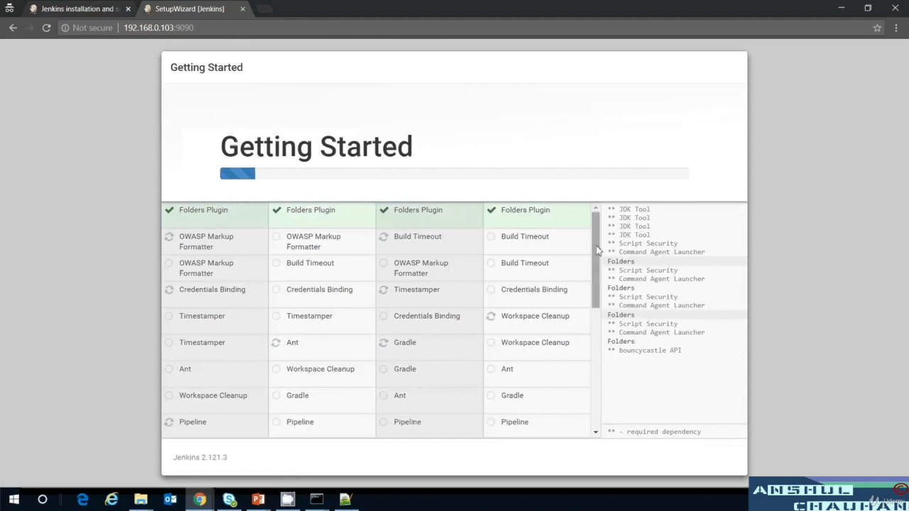
{"action": "mouse_move", "coordinate": [597, 250]}
{"action": "left_mouse_down"}
{"action": "mouse_move", "coordinate": [596, 377]}
{"action": "mouse_move", "coordinate": [603, 233]}
{"action": "left_mouse_up"}
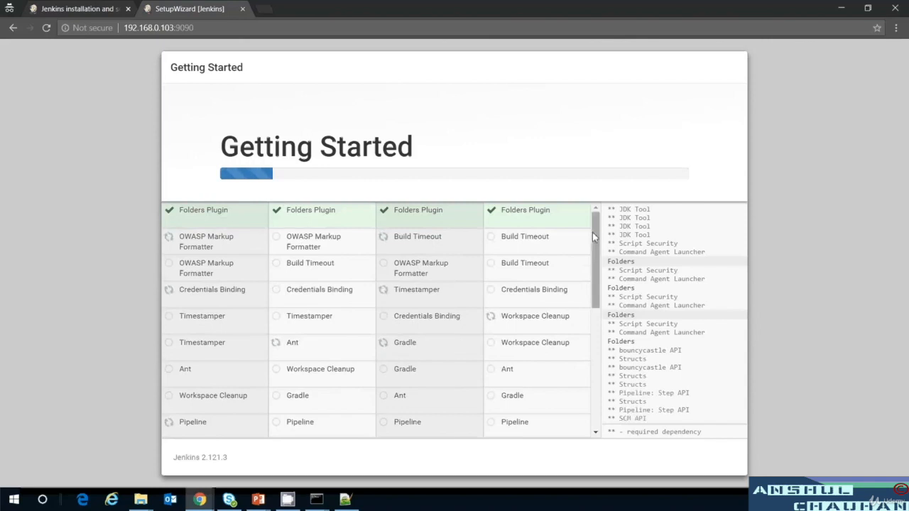
{"action": "left_click_drag", "start_coordinate": [593, 233], "coordinate": [594, 267]}
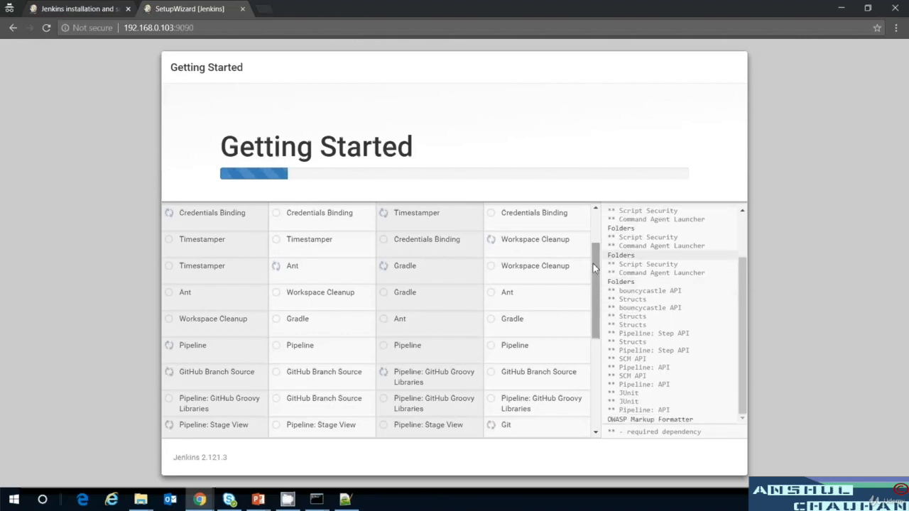
{"action": "left_click_drag", "start_coordinate": [596, 268], "coordinate": [605, 231]}
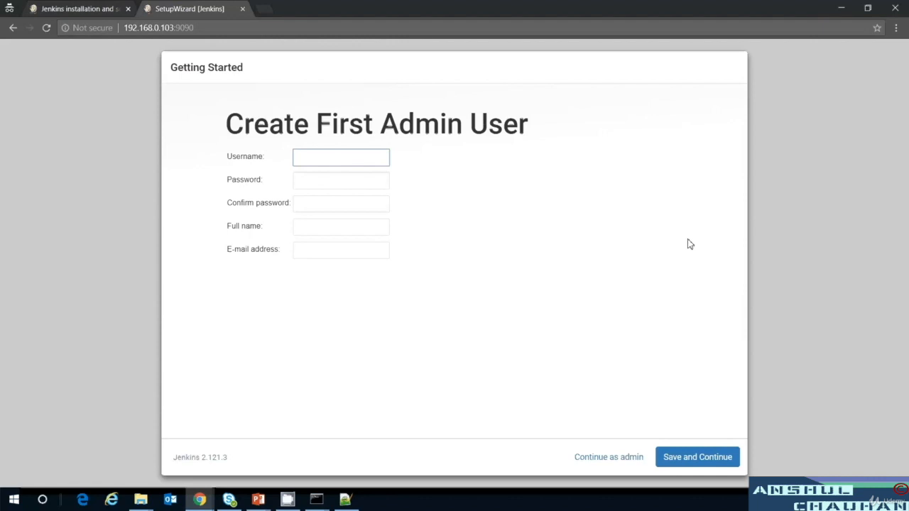
Enter the admin username, then type the account password and its confirmation.
{"action": "type", "text": "anshul"}
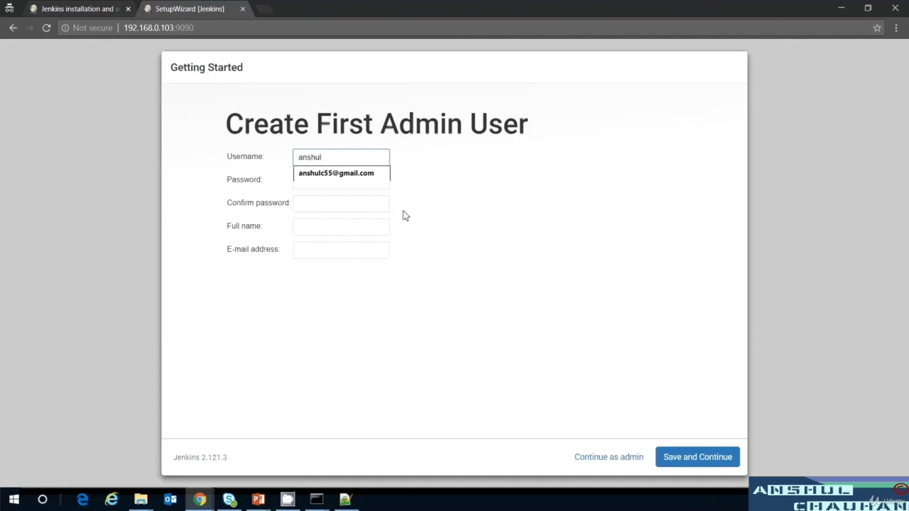
{"action": "left_click", "coordinate": [374, 177]}
{"action": "left_click", "coordinate": [375, 177]}
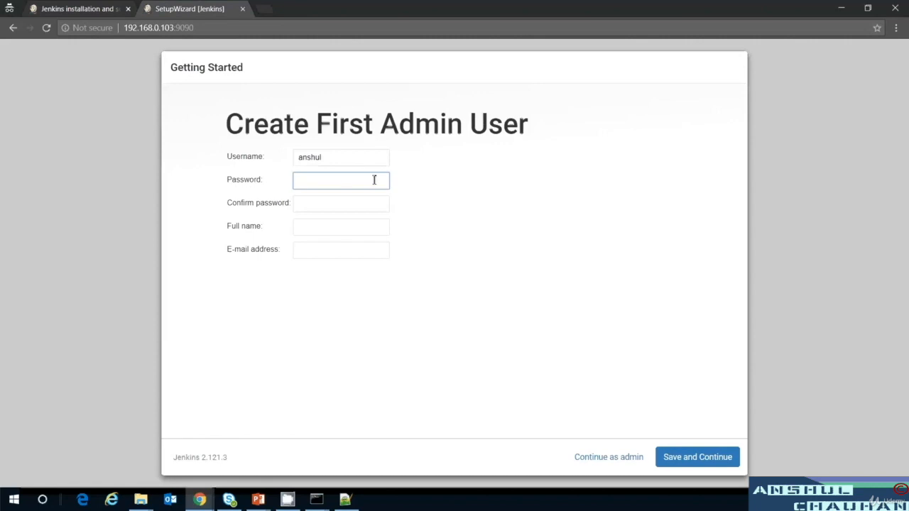
{"action": "left_click", "coordinate": [360, 207]}
Fill in the admin's full name and e-mail address, then save the user.
{"action": "left_click", "coordinate": [349, 228]}
{"action": "type", "text": "A"}
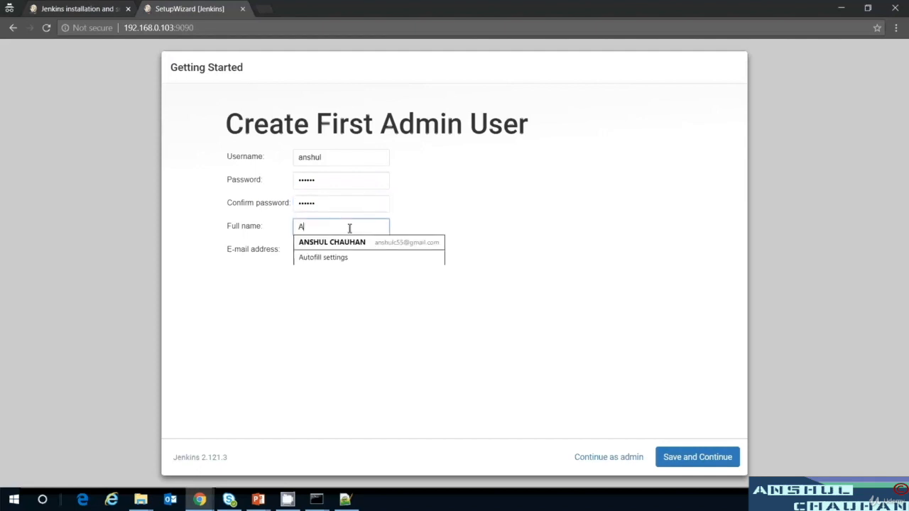
{"action": "type", "text": "nshul C"}
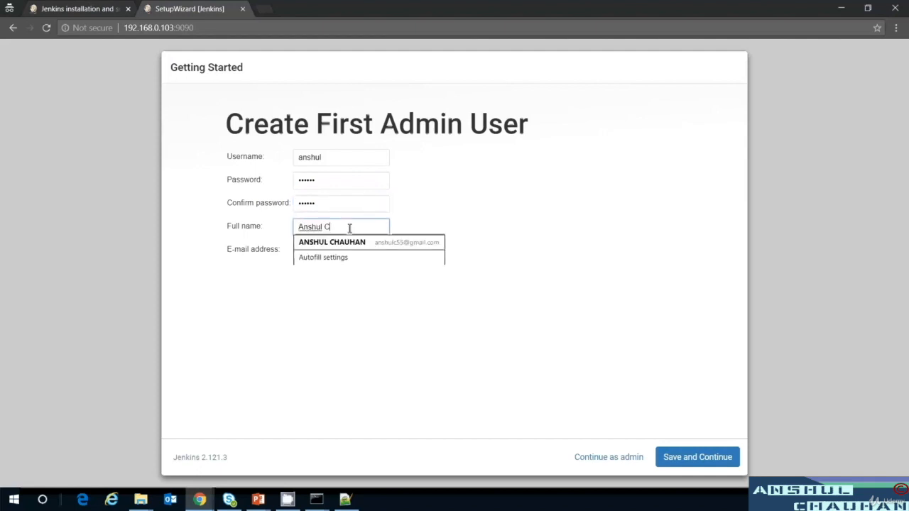
{"action": "type", "text": "hauhan"}
{"action": "left_click", "coordinate": [402, 217]}
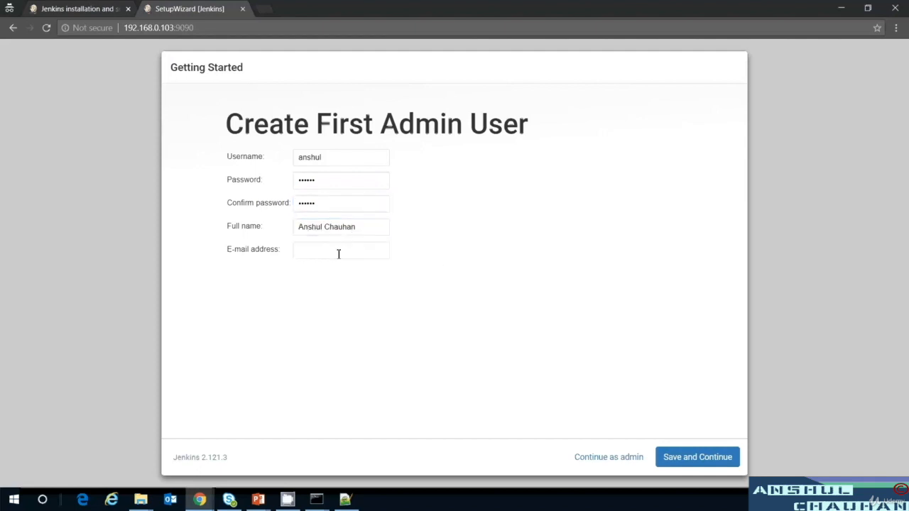
{"action": "left_click", "coordinate": [339, 254]}
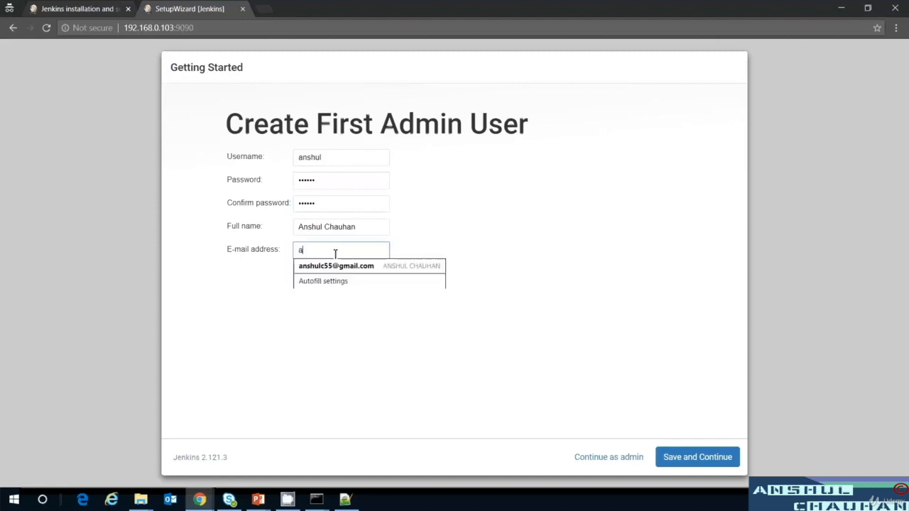
{"action": "left_click", "coordinate": [471, 243]}
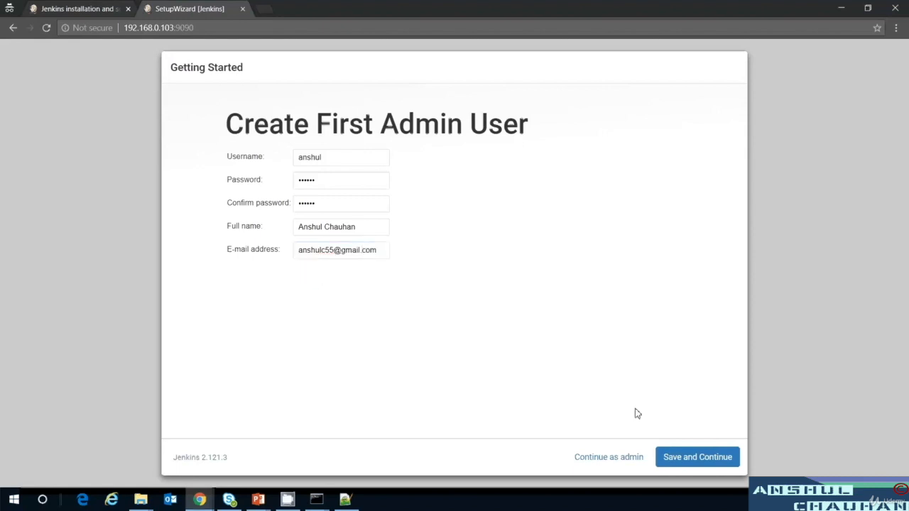
{"action": "left_click", "coordinate": [695, 466]}
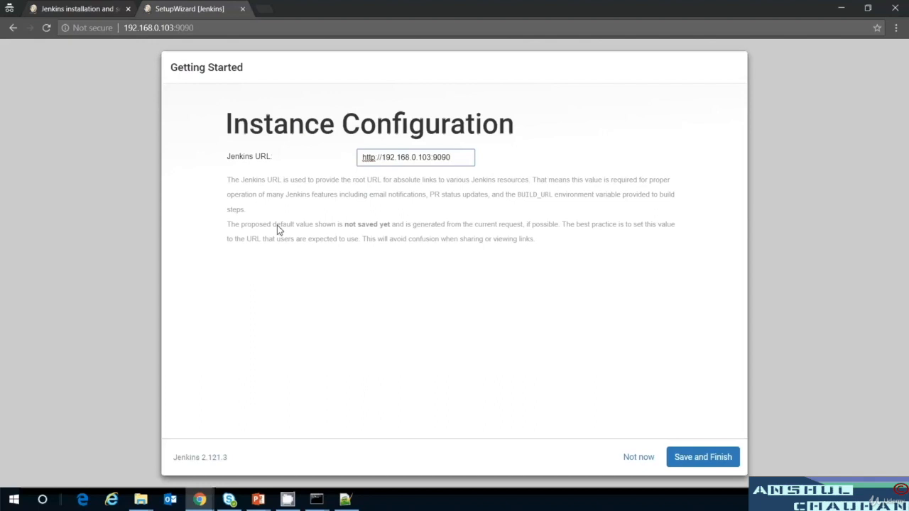
{"action": "left_click", "coordinate": [709, 457]}
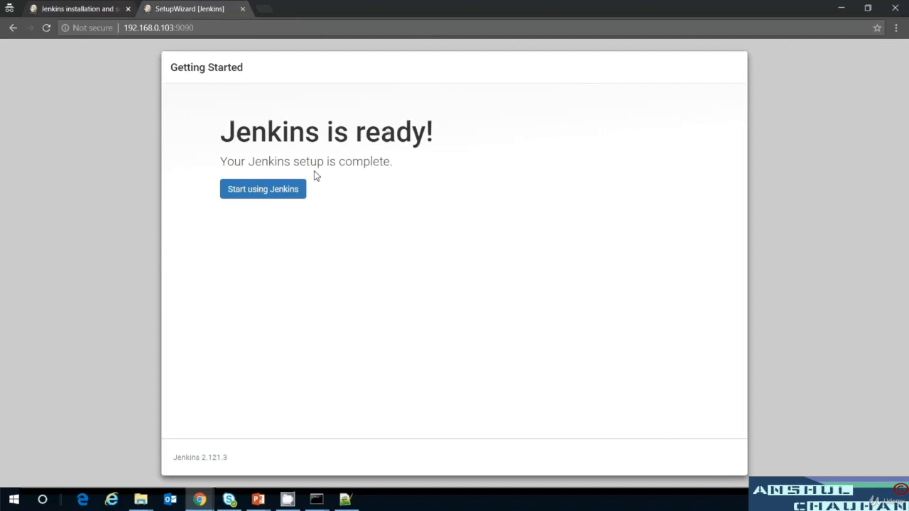
{"action": "left_click", "coordinate": [262, 190]}
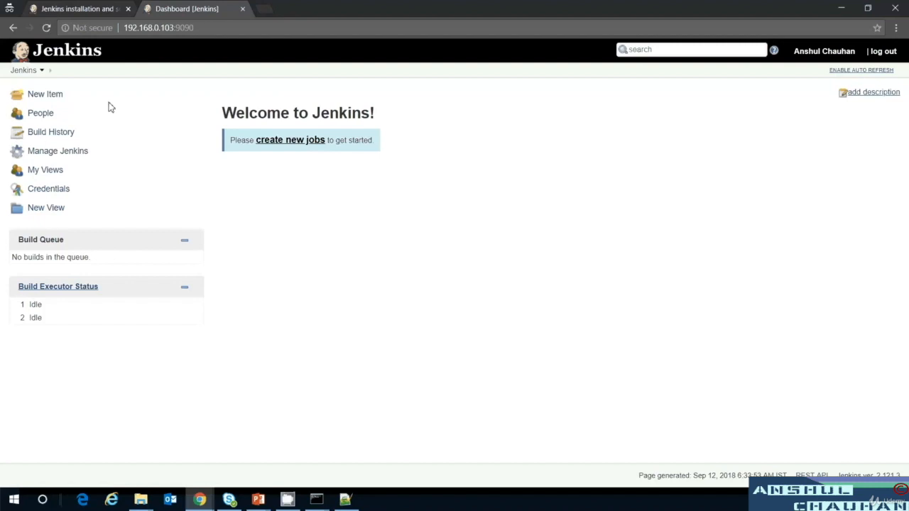
{"action": "left_click_drag", "start_coordinate": [177, 71], "coordinate": [223, 366]}
{"action": "left_click", "coordinate": [118, 212]}
{"action": "left_click_drag", "start_coordinate": [225, 101], "coordinate": [398, 168]}
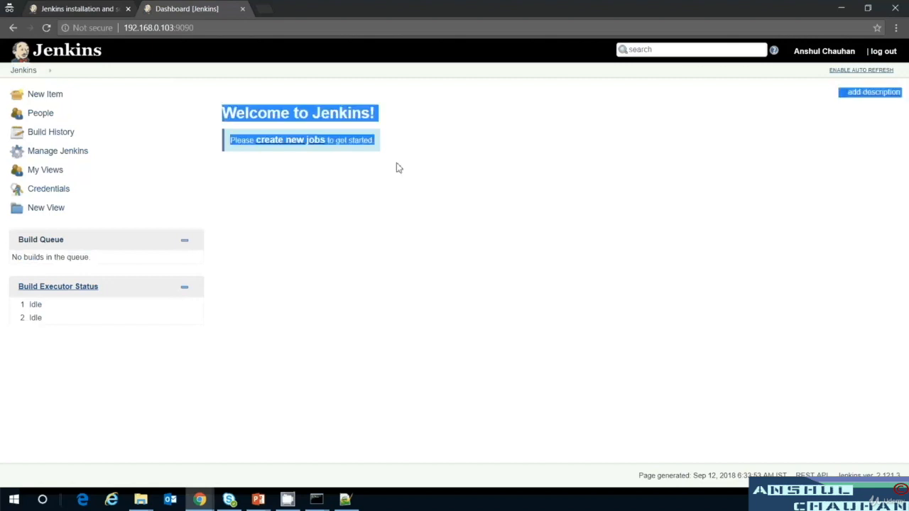
{"action": "left_click", "coordinate": [579, 307]}
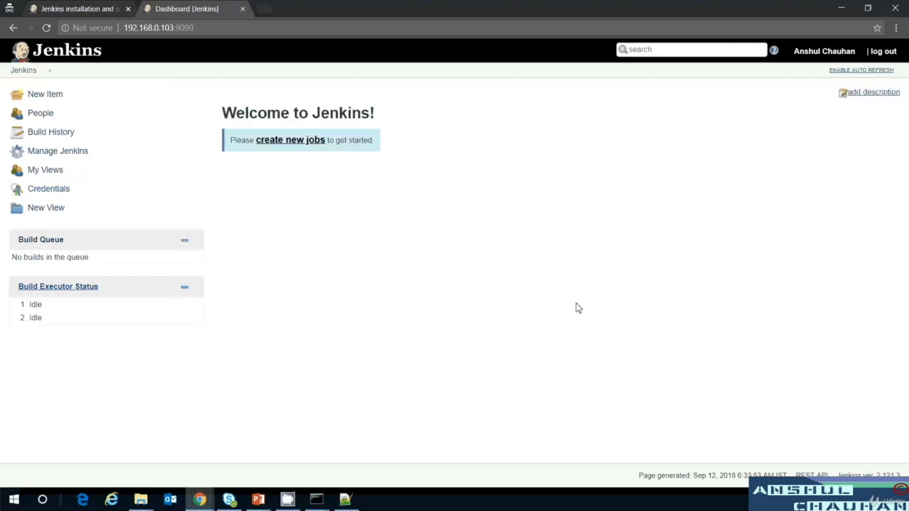